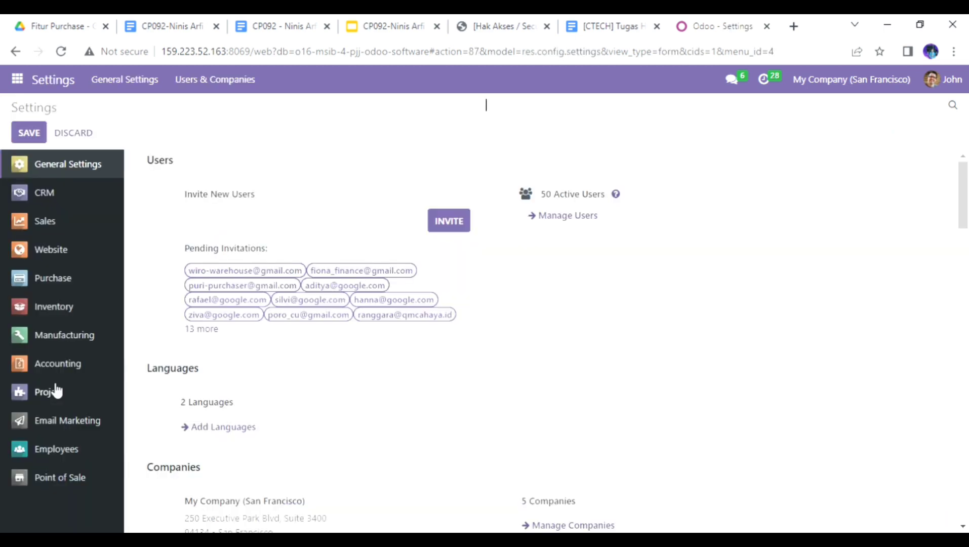
Step: Activate the developer mode in the general settings
scroll(183, 431, down, 20)
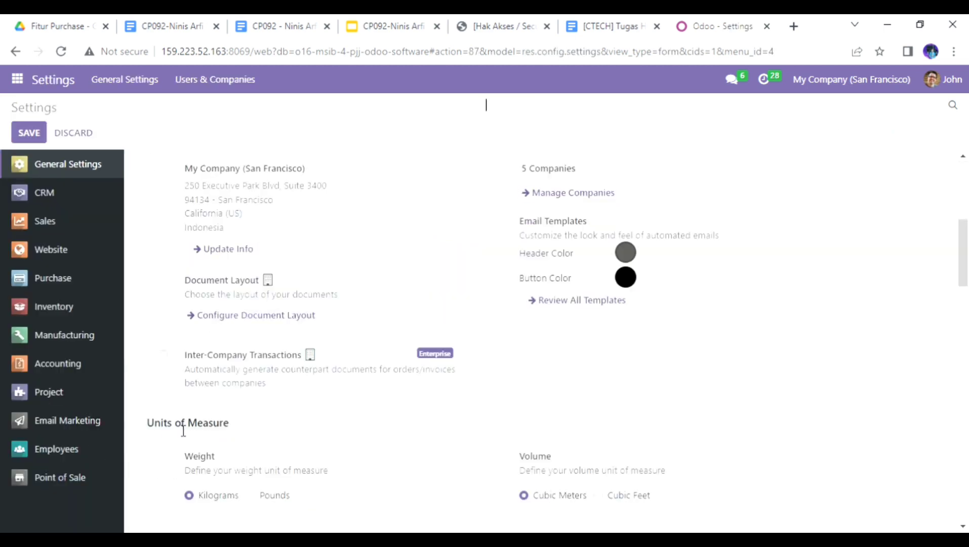
scroll(183, 430, down, 5)
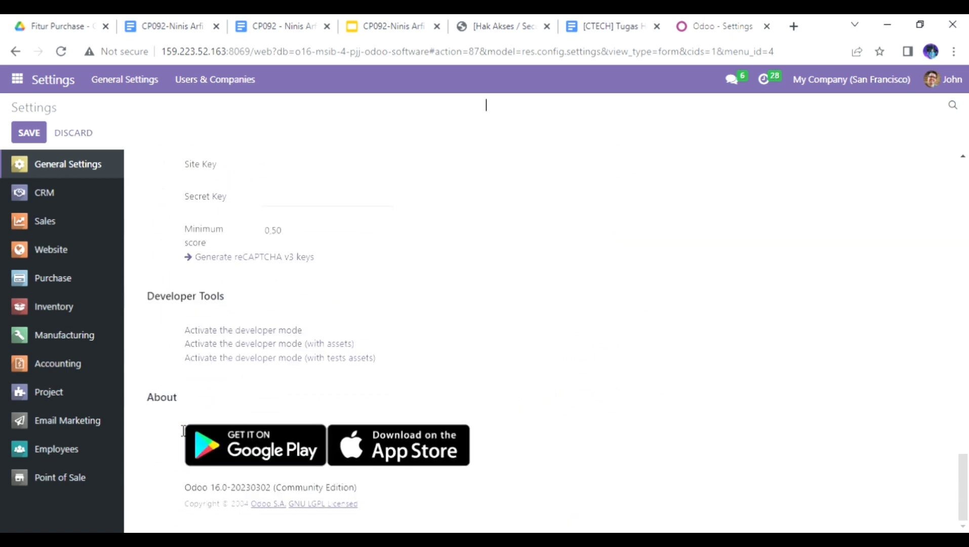
click(218, 330)
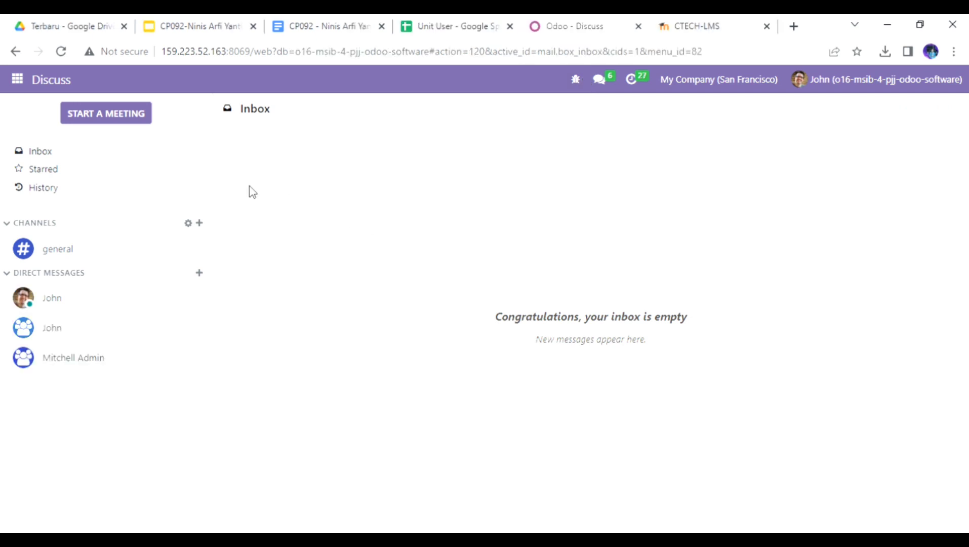
Step: Open the list of users in the Settings app
click(23, 81)
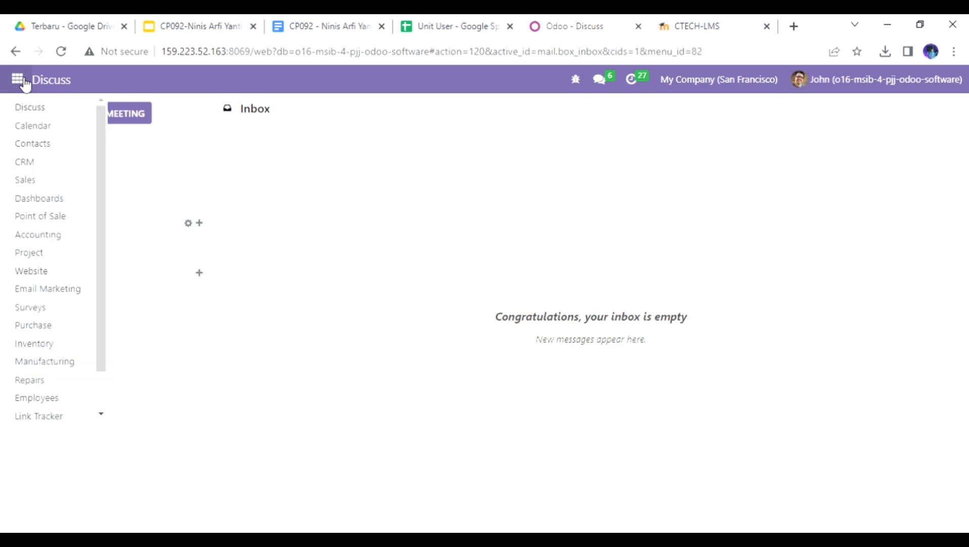
scroll(48, 319, down, 2)
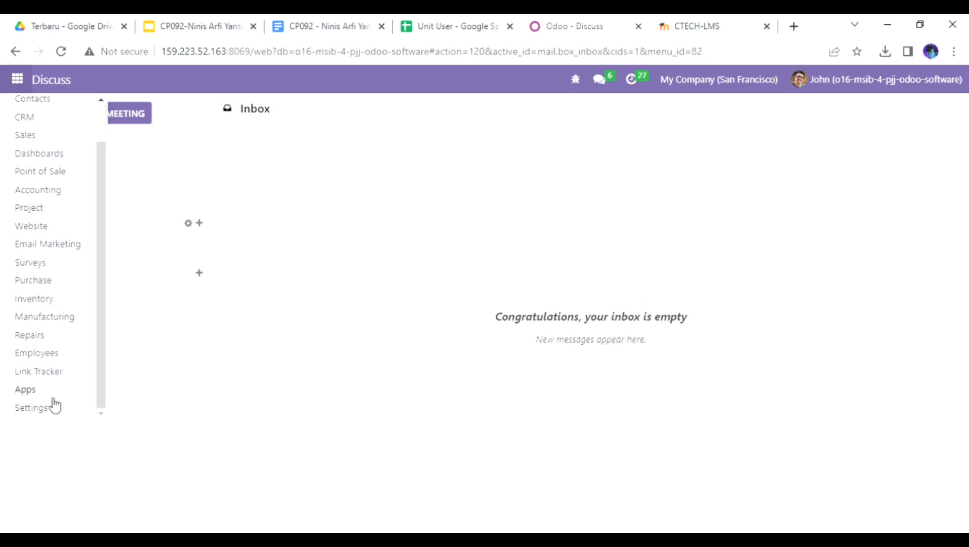
click(225, 247)
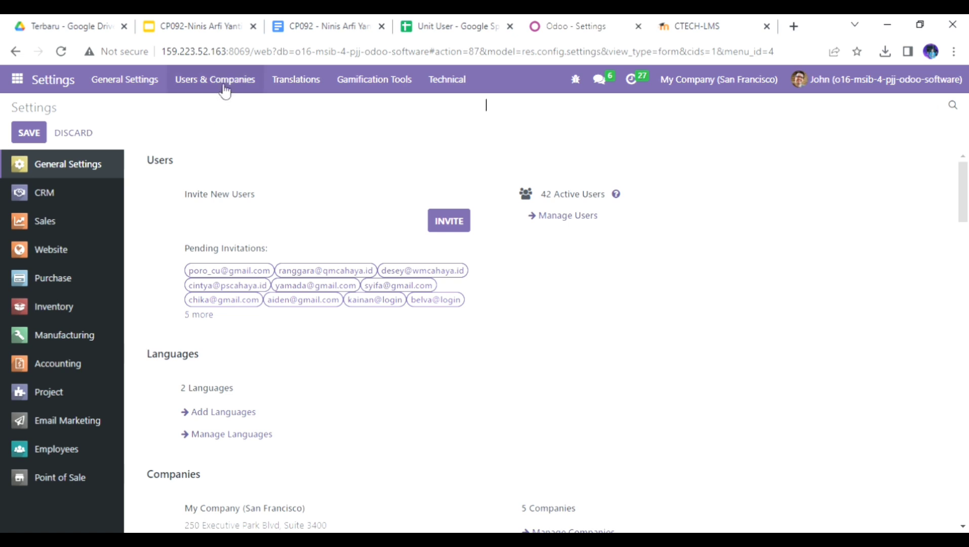
click(224, 91)
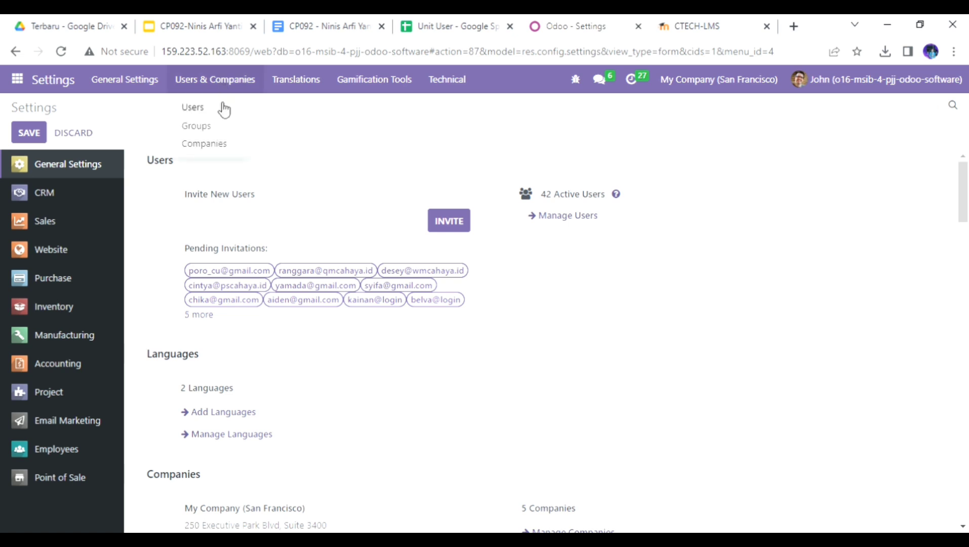
click(224, 108)
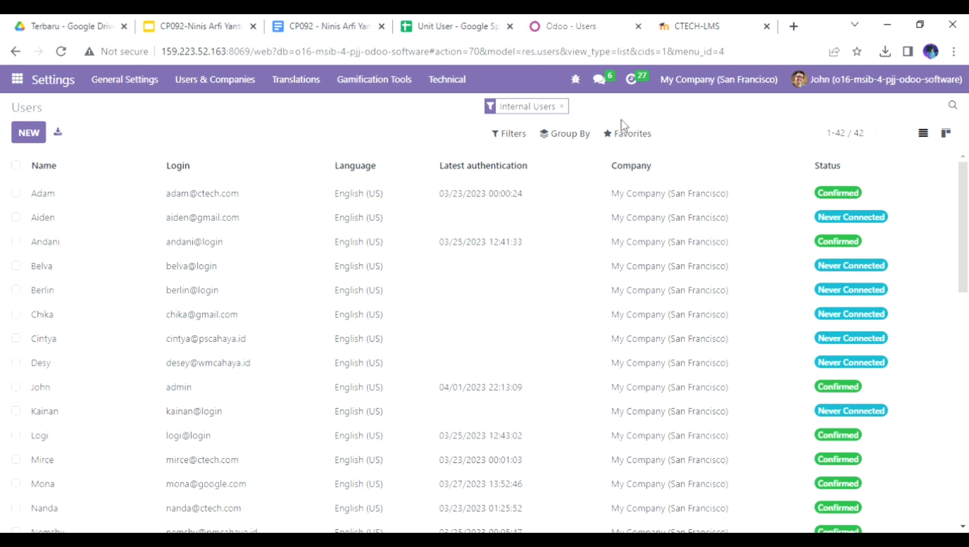
Step: Start a record import for the users and upload the file Unit User.xlsx
click(630, 136)
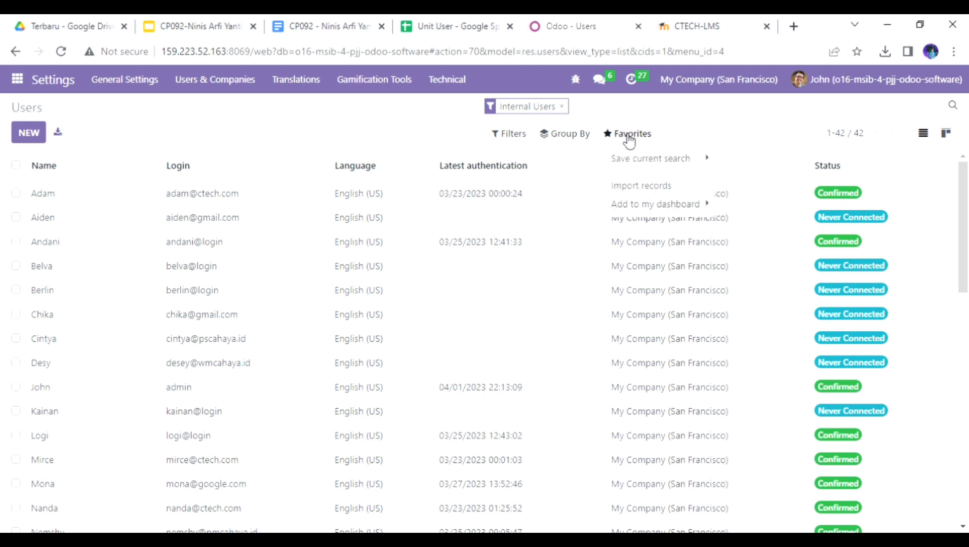
click(637, 192)
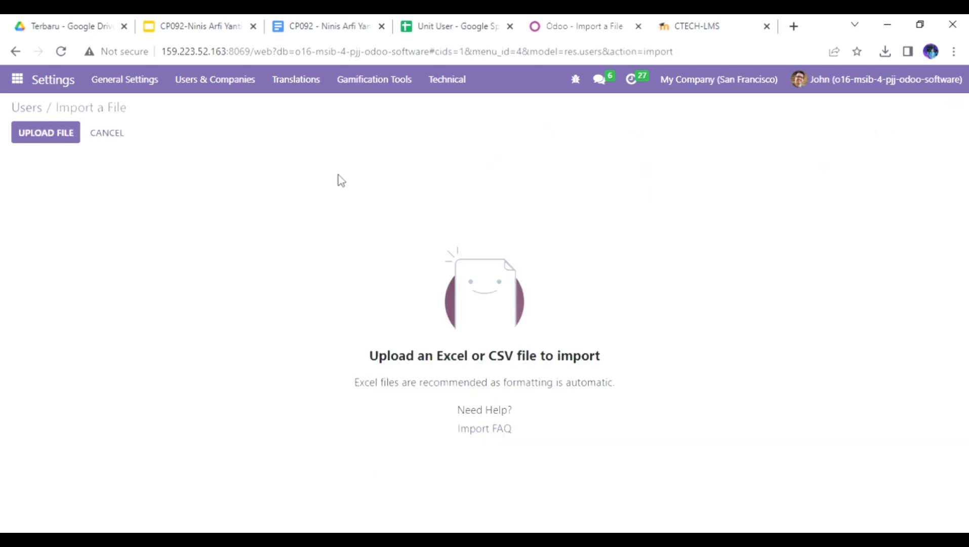
key(alt+Left)
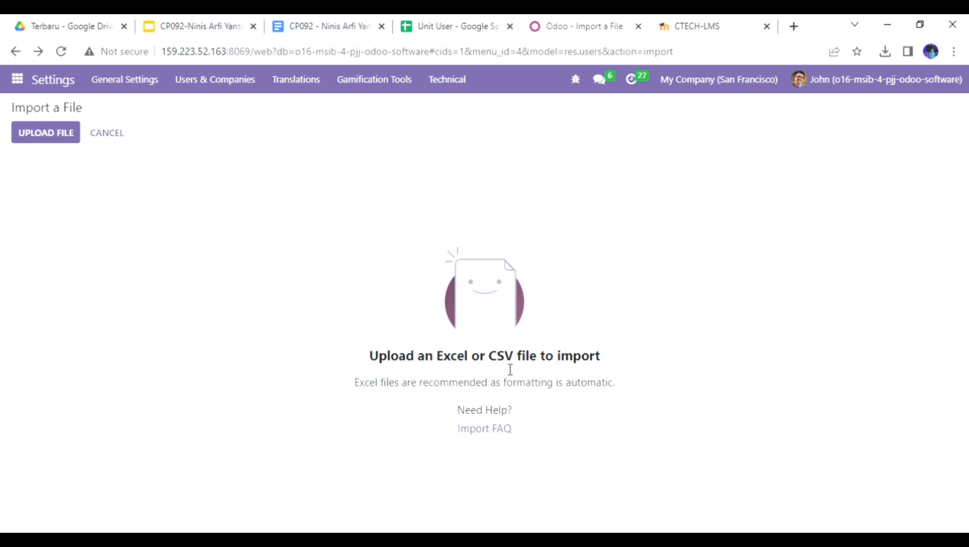
click(70, 131)
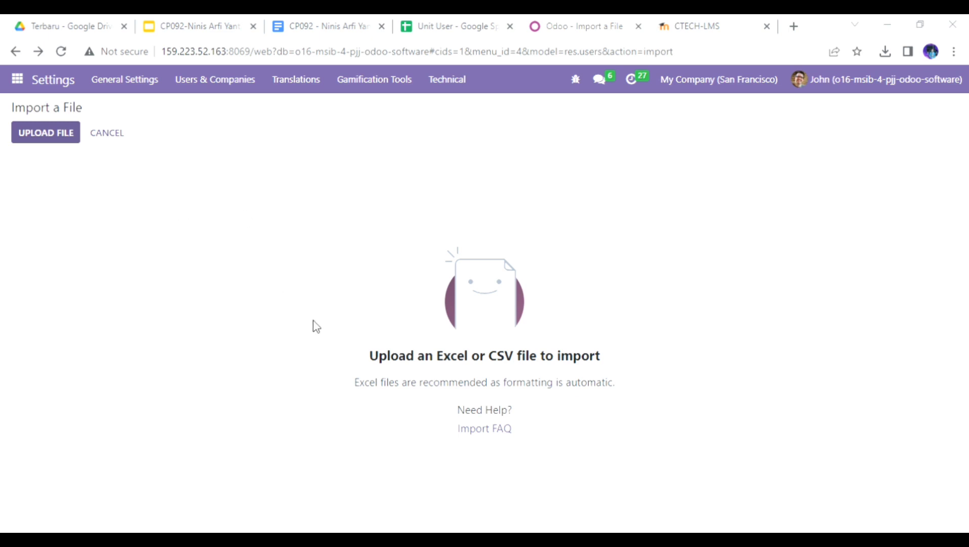
key(Return)
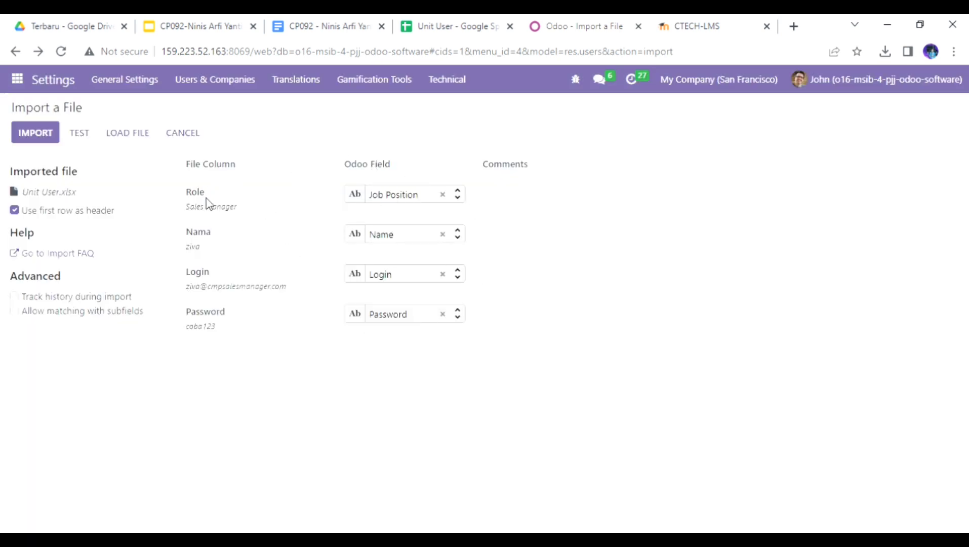
Step: Clear the Odoo field mapped to the Role column, and test and import the user file
mouse_move(231, 212)
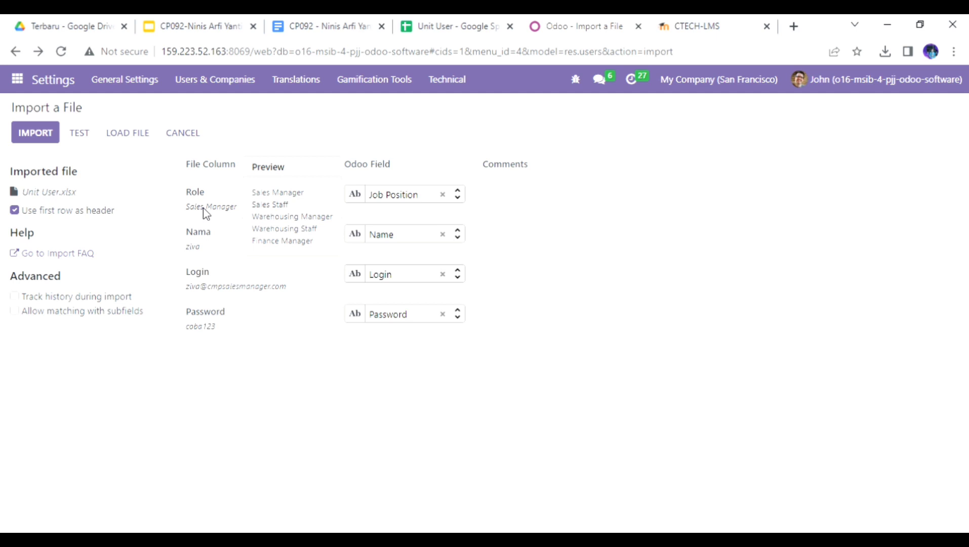
mouse_move(197, 250)
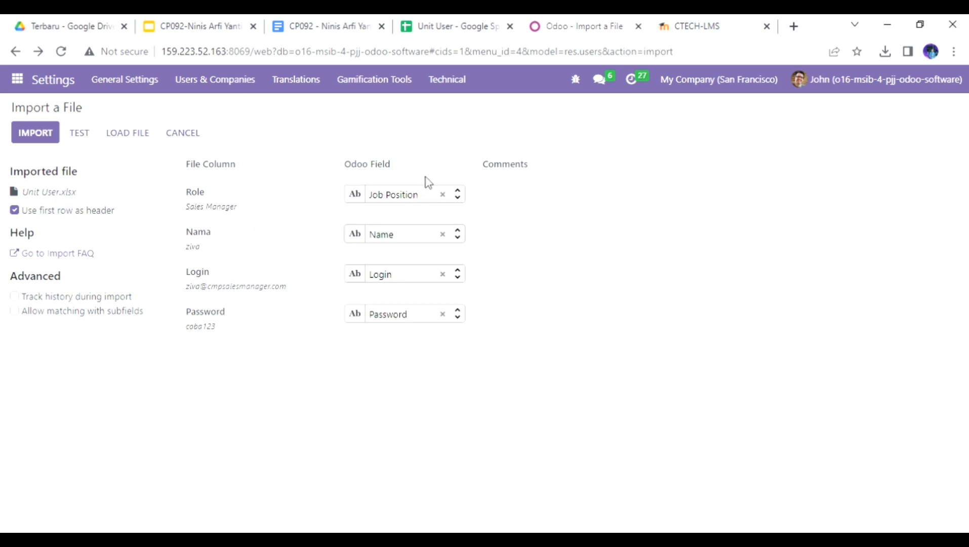
click(442, 194)
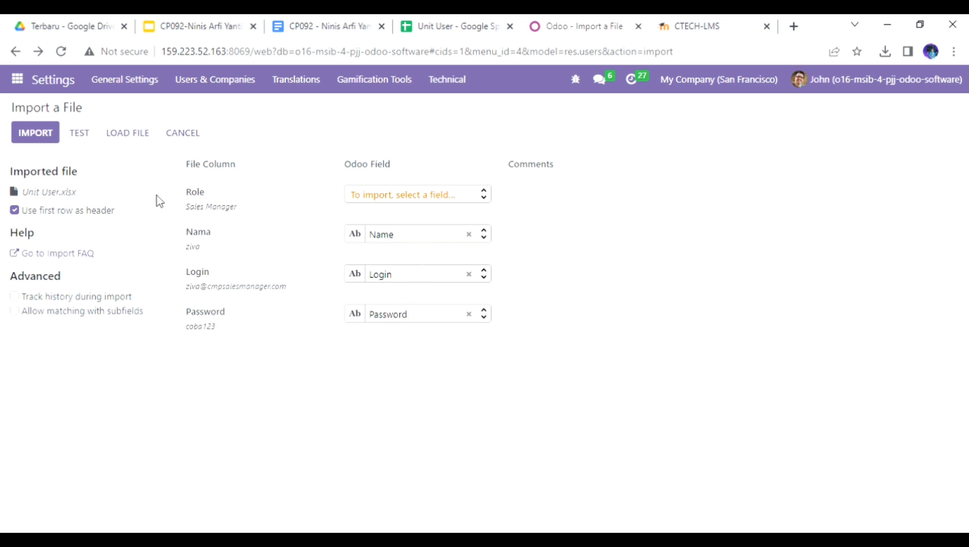
click(79, 132)
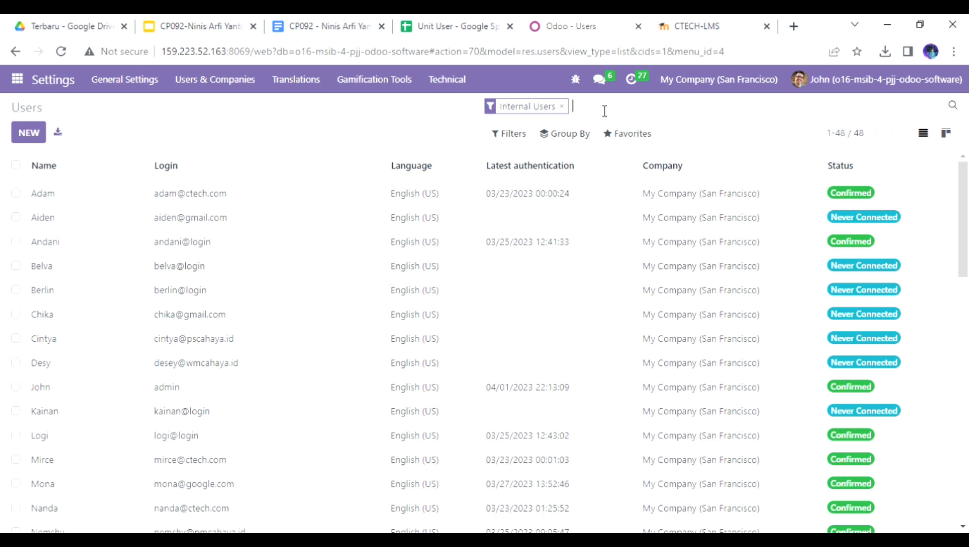
Step: Search the users for "cmp" and compare the imported accounts with the Unit User spreadsheet
text(cmp)
key(Return)
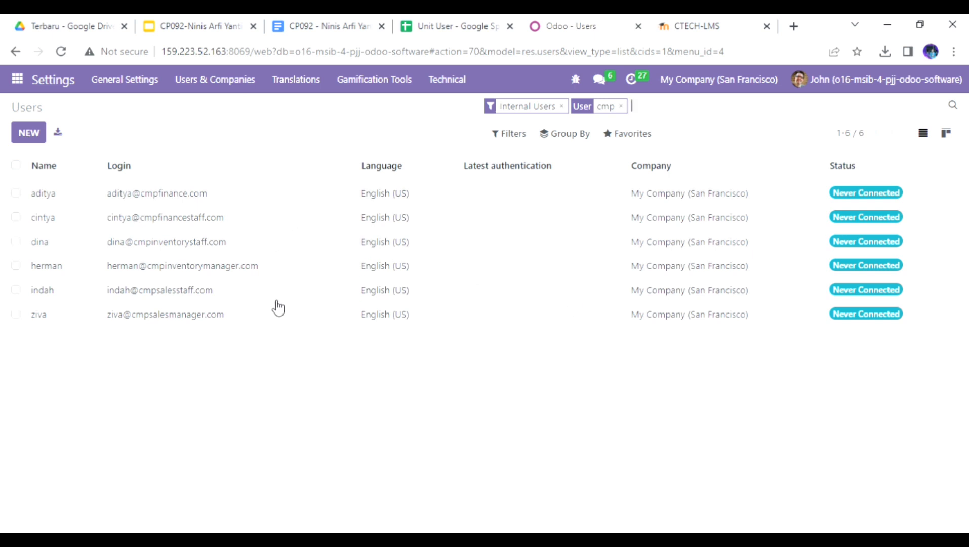
click(441, 17)
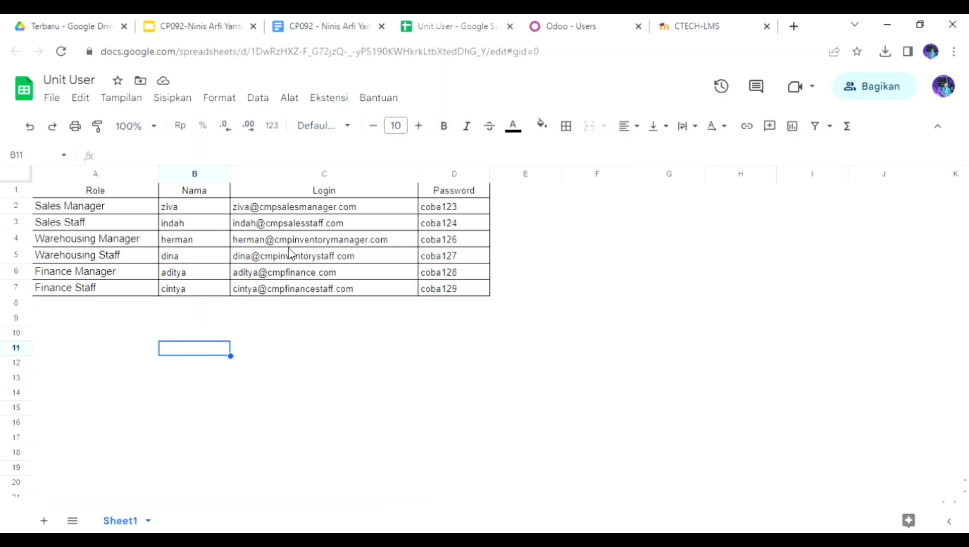
click(633, 20)
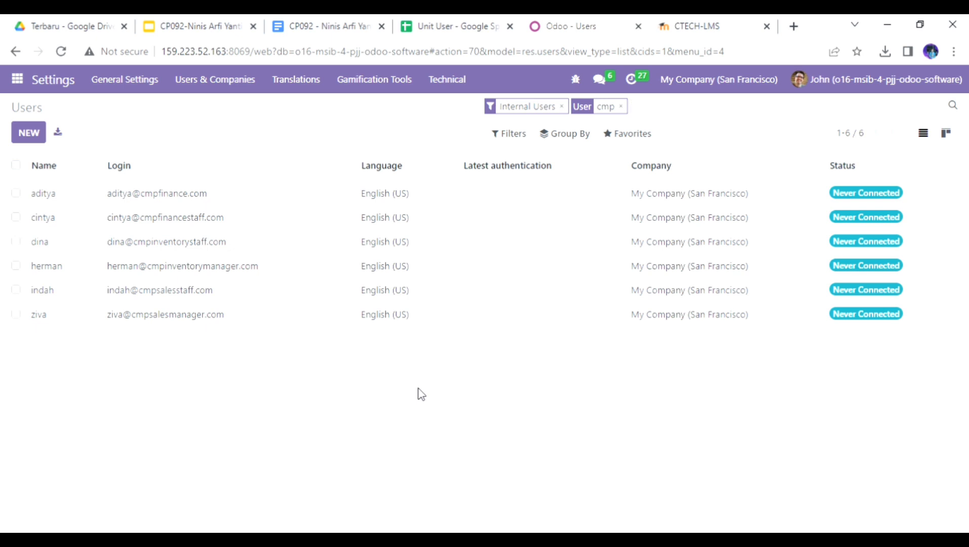
Step: Open the quotations list of the Sales app
mouse_move(145, 179)
key(alt+Left)
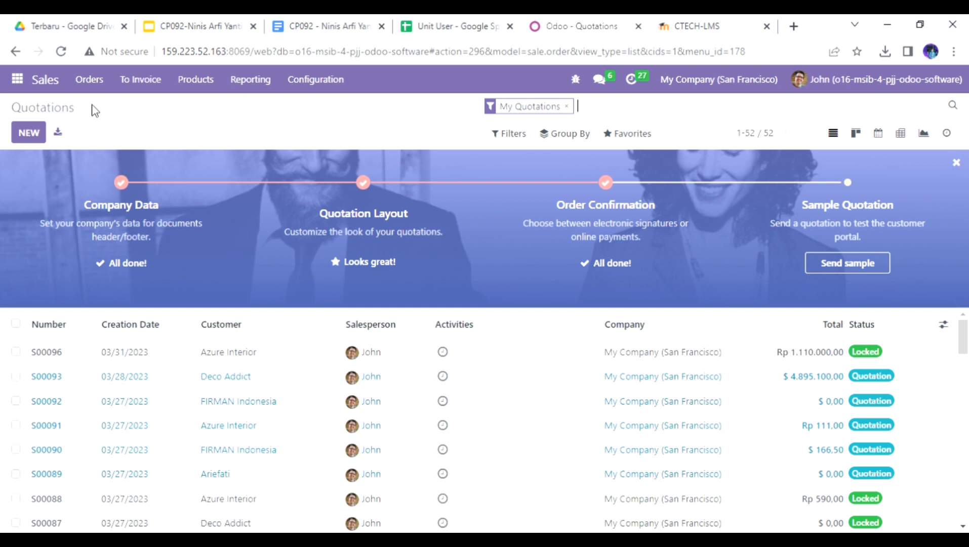
click(99, 90)
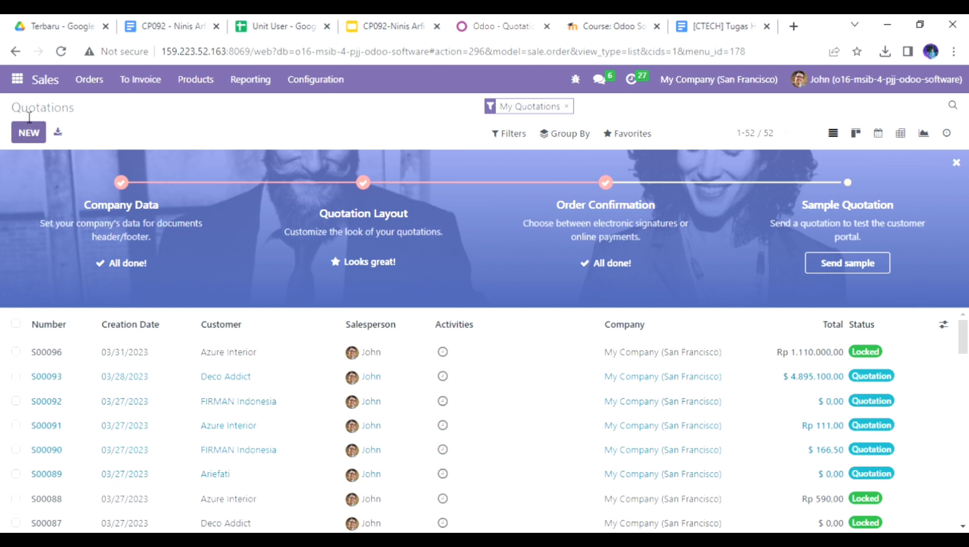
Step: Return from Sales to the user list in the Settings app
click(19, 81)
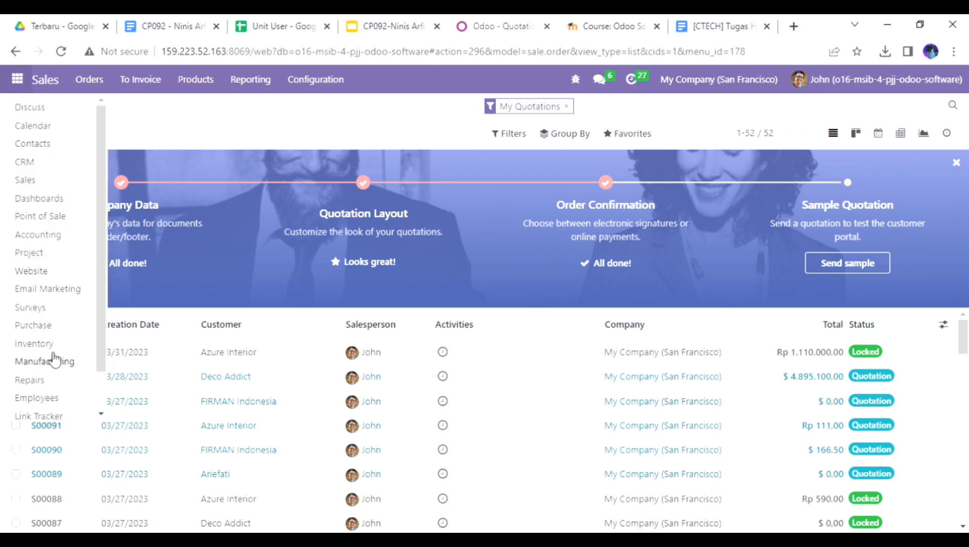
scroll(61, 375, down, 1)
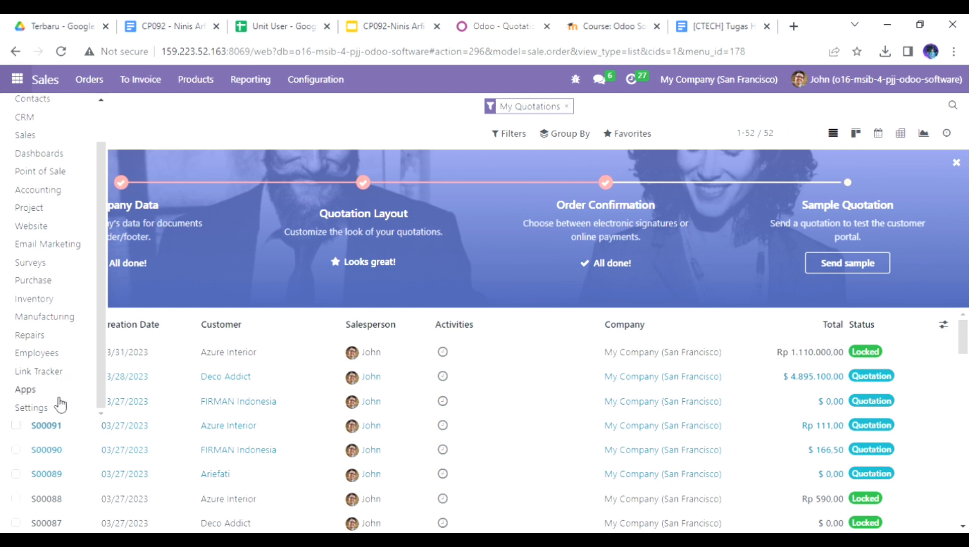
click(32, 407)
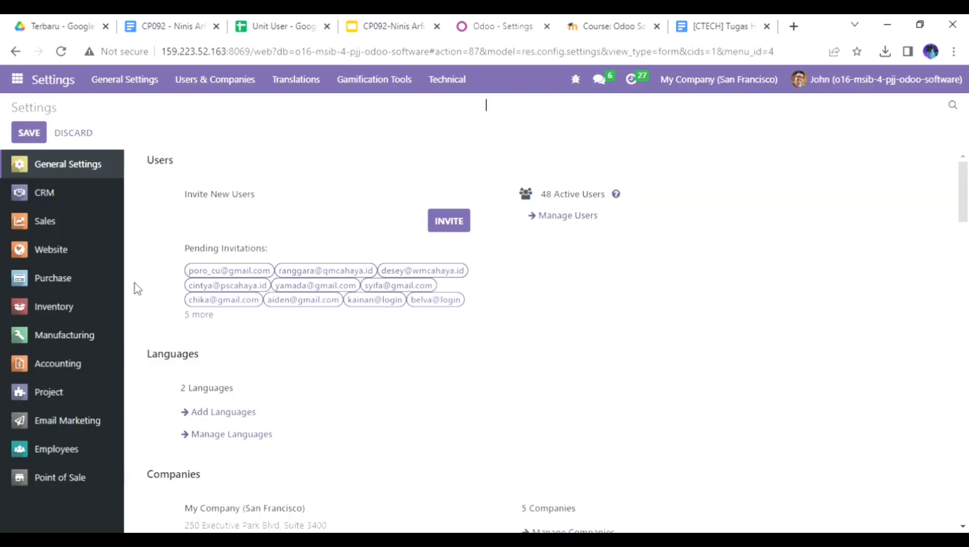
click(212, 89)
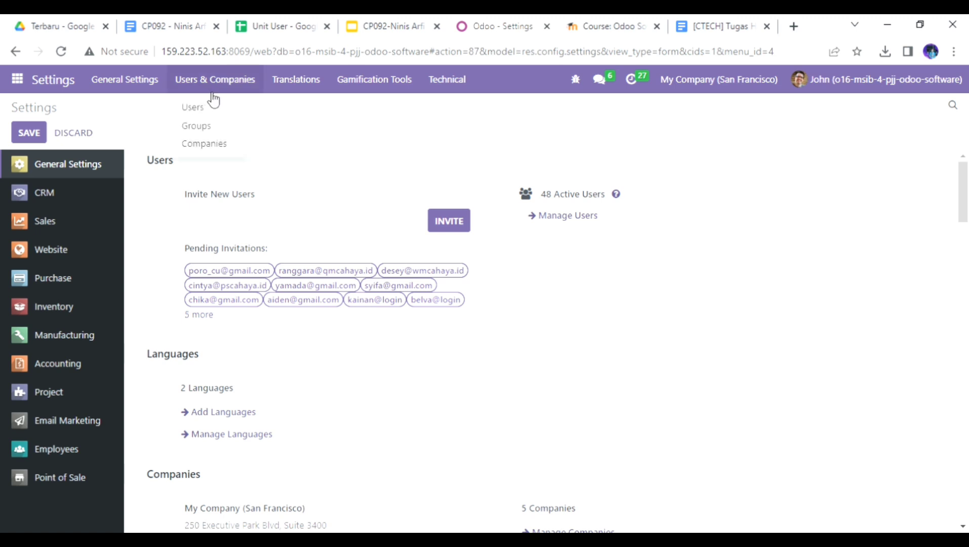
click(217, 109)
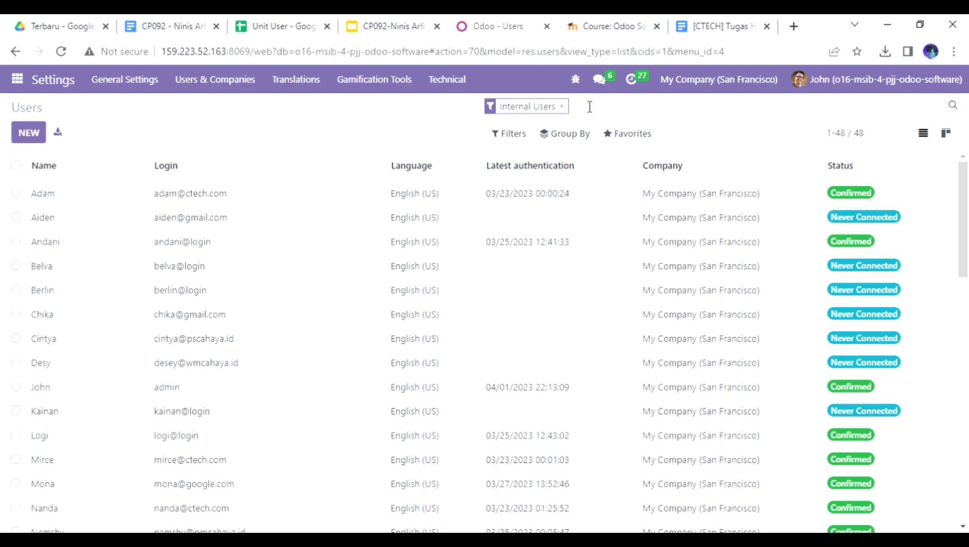
Step: Look through the user list and search it for users matching "cmp"
scroll(439, 389, down, 10)
scroll(439, 390, up, 10)
text(cmp)
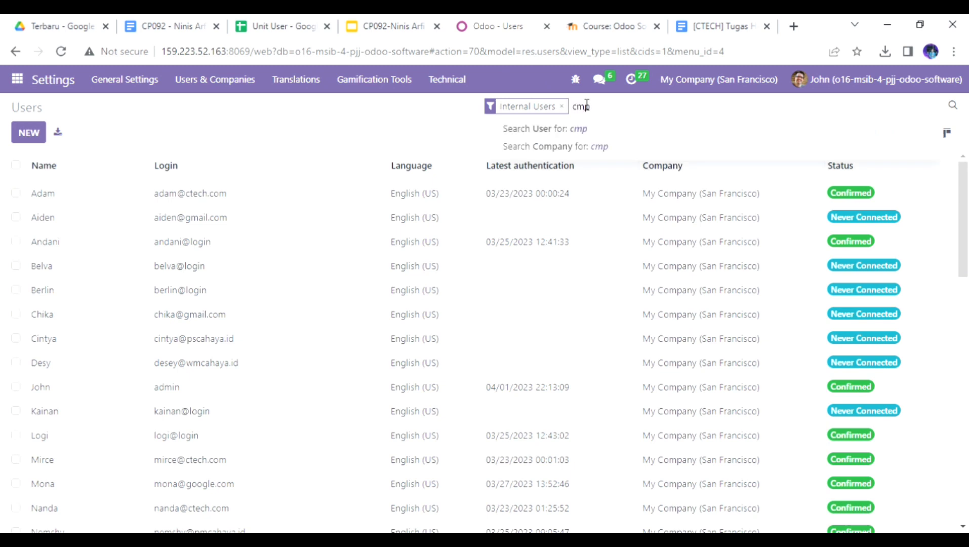
key(Return)
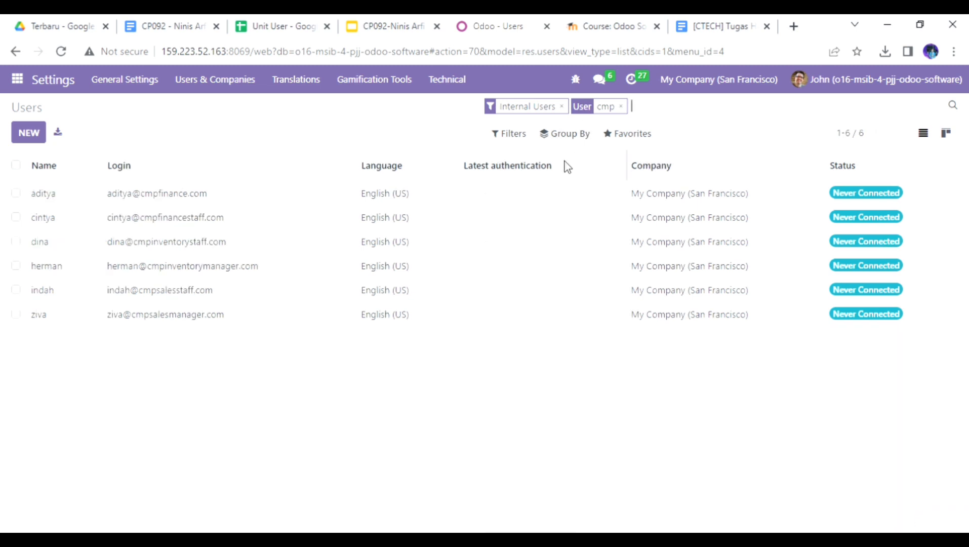
Step: Open the imported sales manager's user record and review its user type and application access rights
click(242, 323)
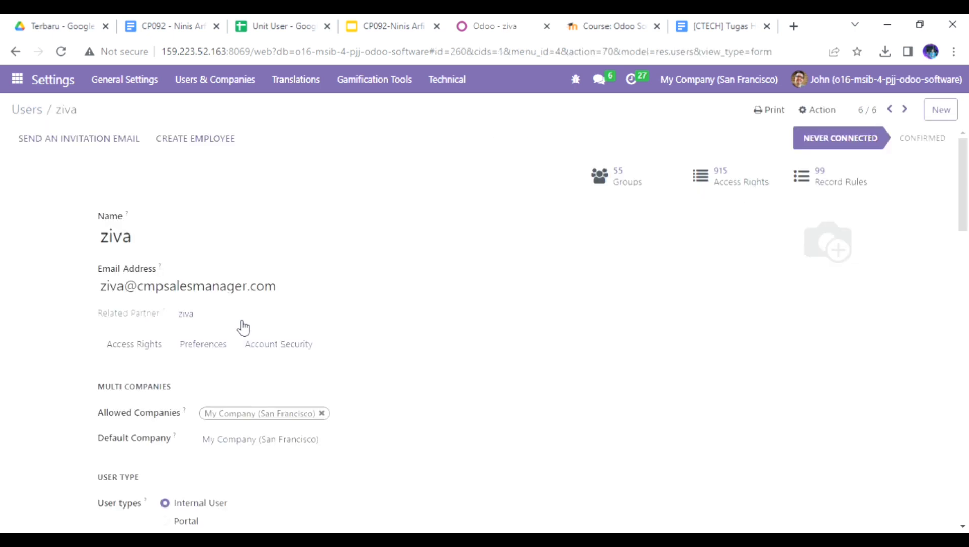
scroll(261, 356, down, 2)
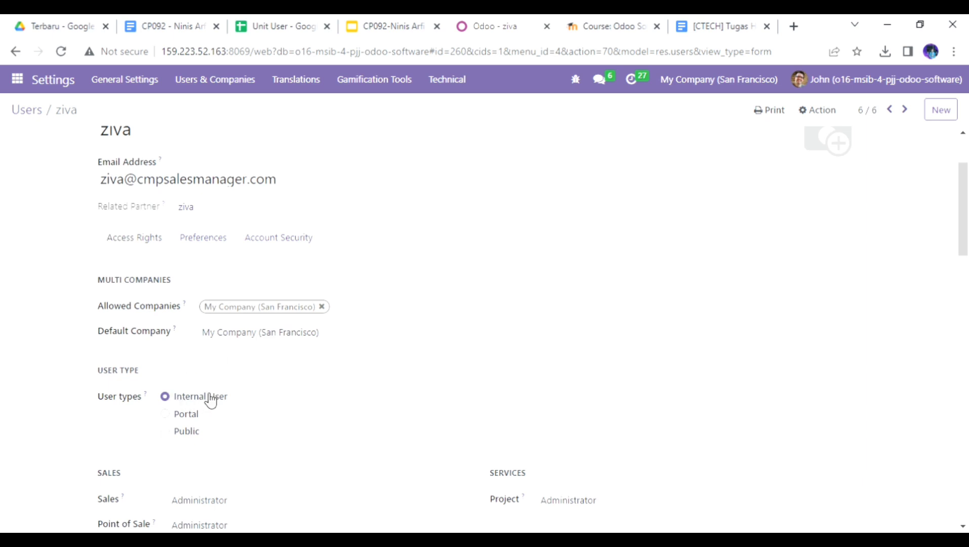
scroll(202, 406, down, 1)
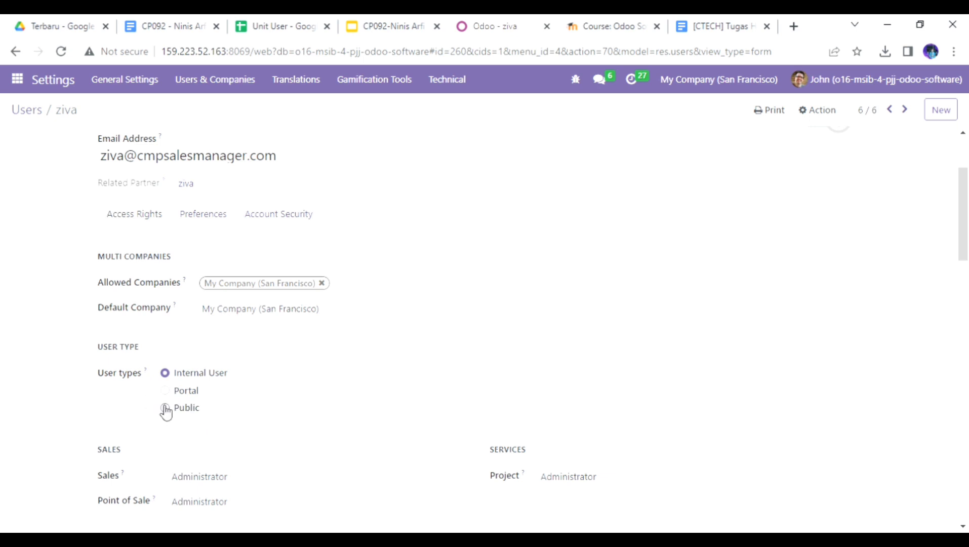
scroll(166, 412, down, 3)
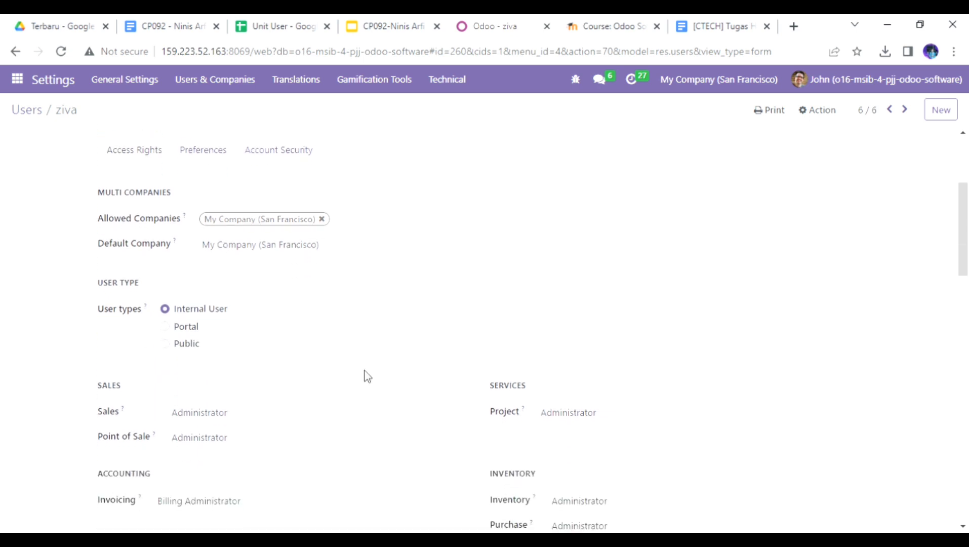
scroll(364, 370, down, 1)
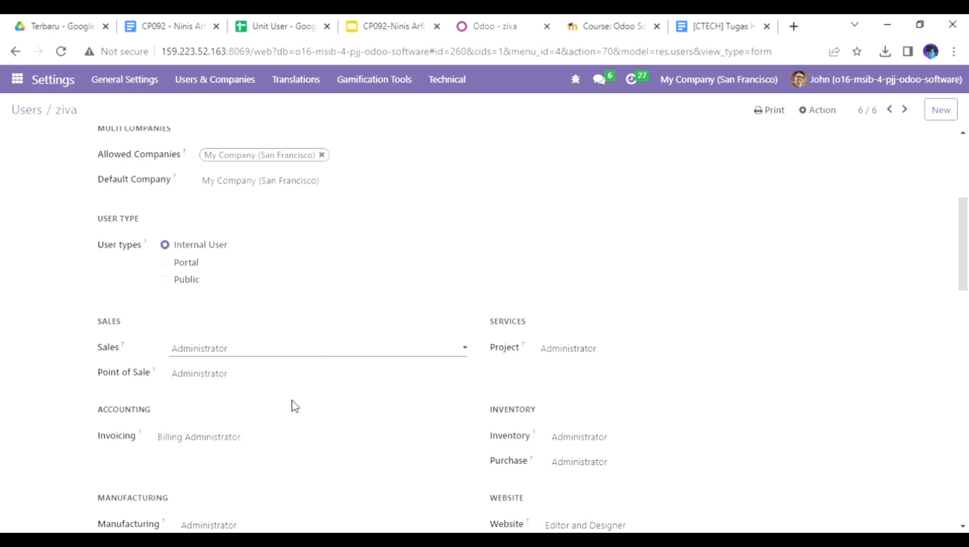
scroll(295, 406, down, 2)
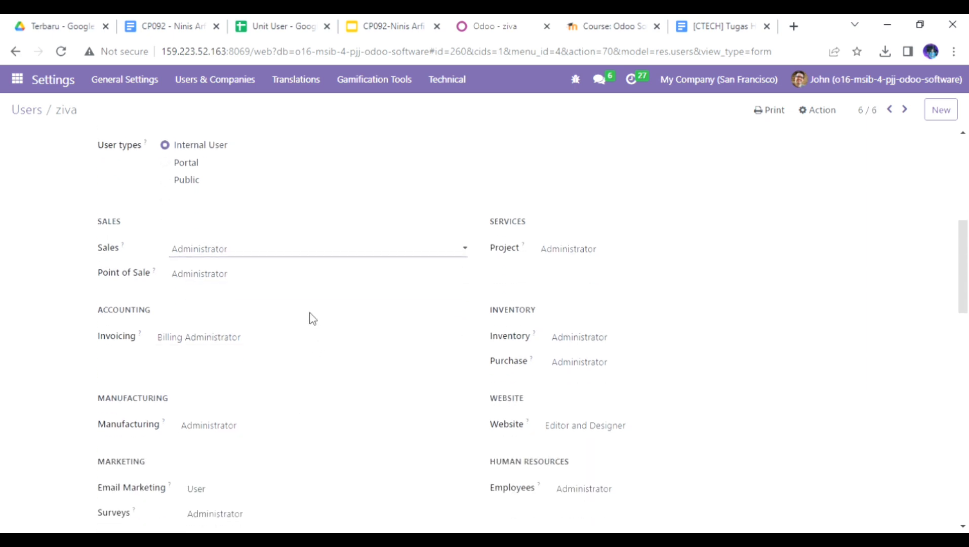
Step: Clear the sales manager's Invoicing, Manufacturing and Email Marketing access rights
click(274, 342)
click(262, 354)
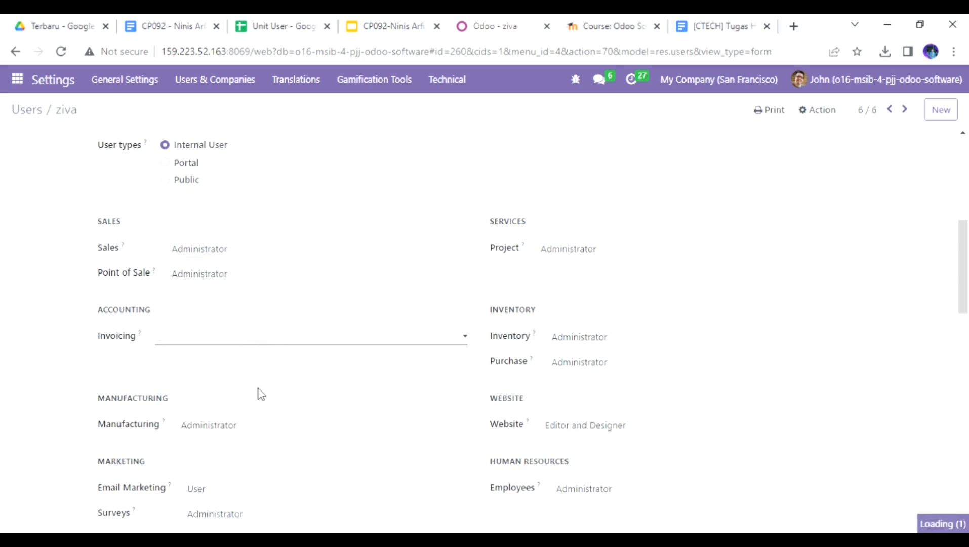
click(241, 440)
scroll(241, 440, down, 1)
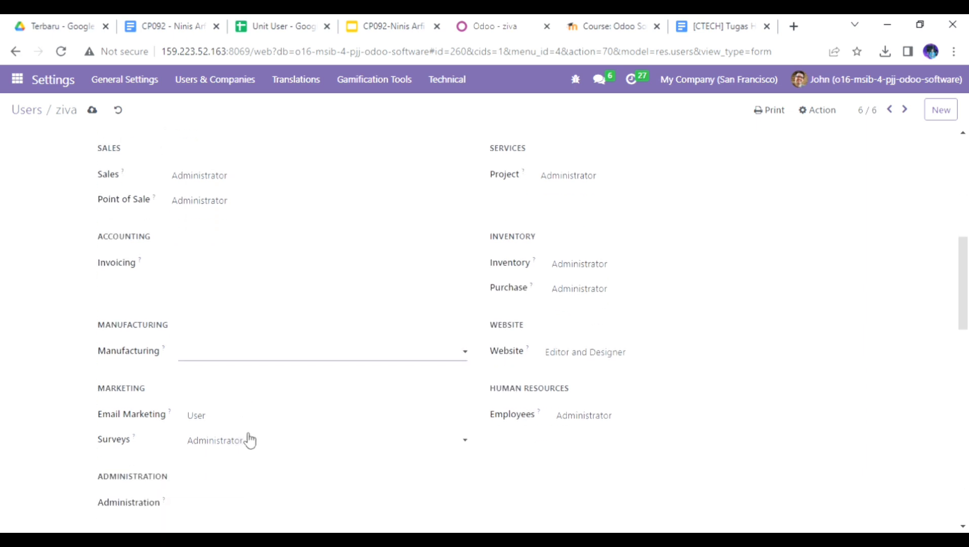
click(246, 430)
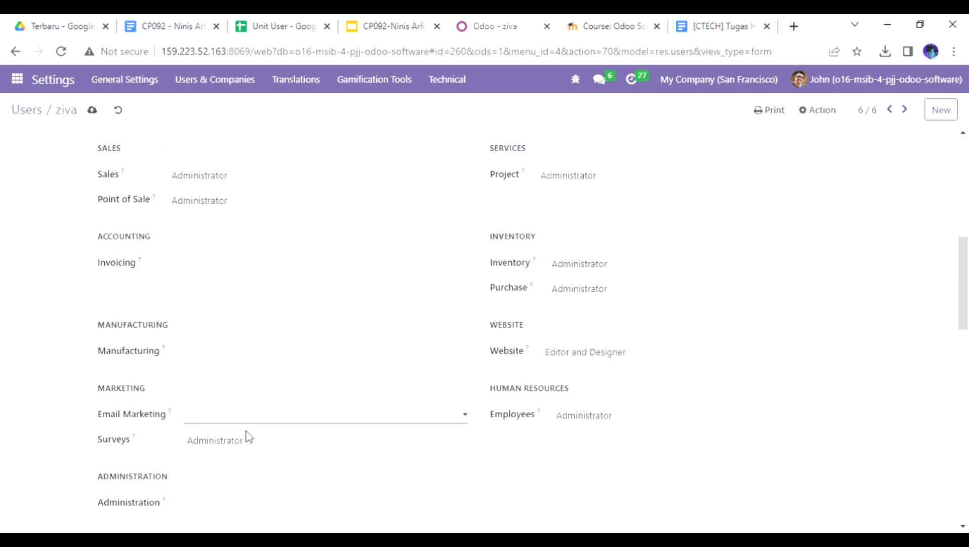
Step: Clear the sales manager's Project, Inventory and Purchase access rights
scroll(239, 473, down, 2)
scroll(239, 476, up, 4)
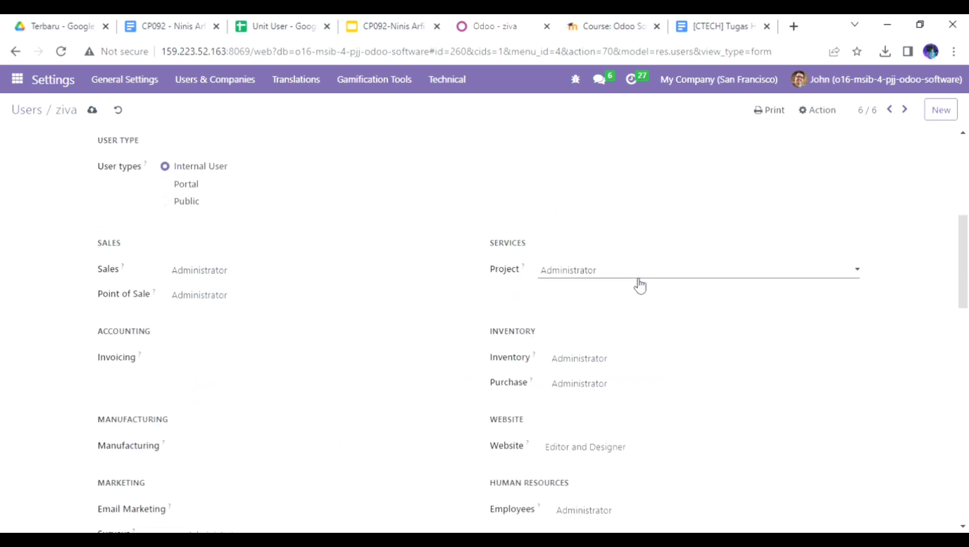
click(633, 286)
click(607, 360)
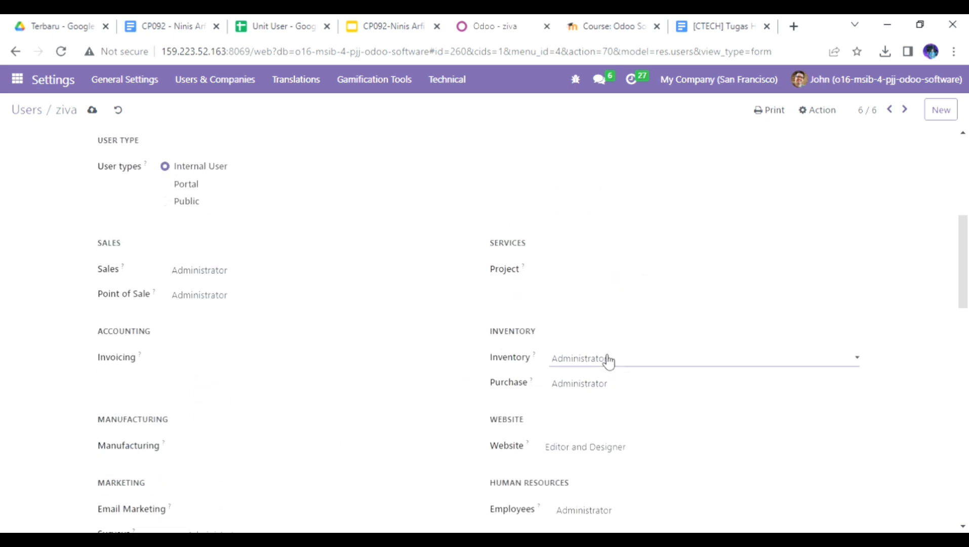
click(601, 377)
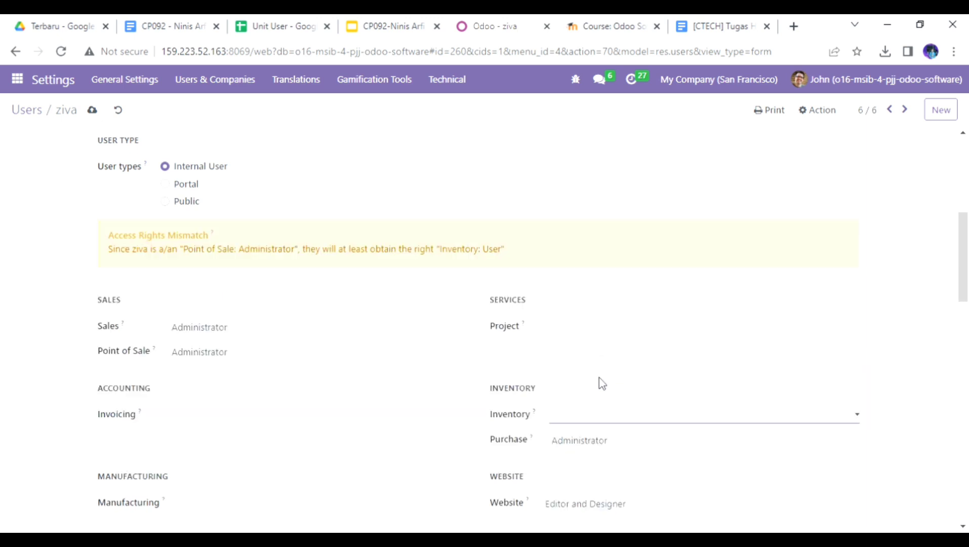
scroll(598, 401, down, 1)
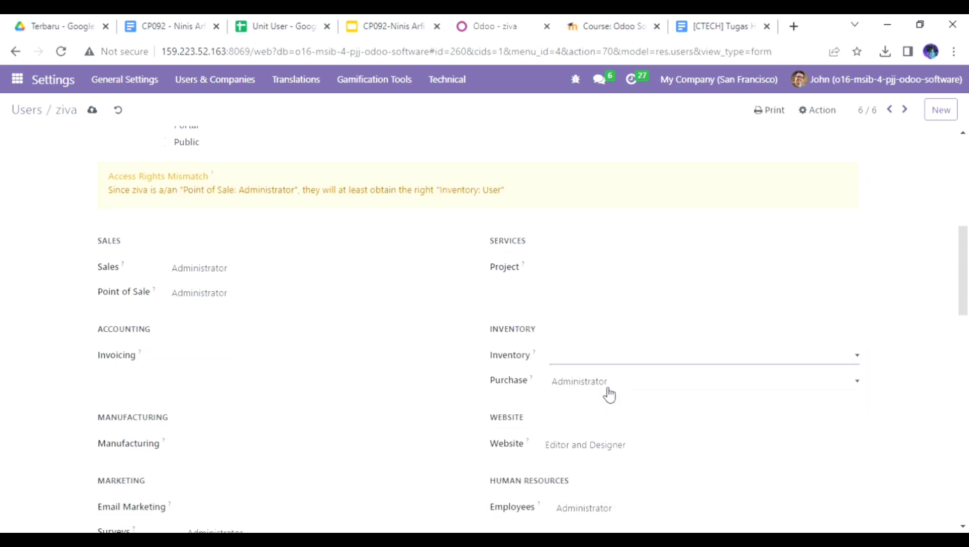
click(607, 389)
click(603, 403)
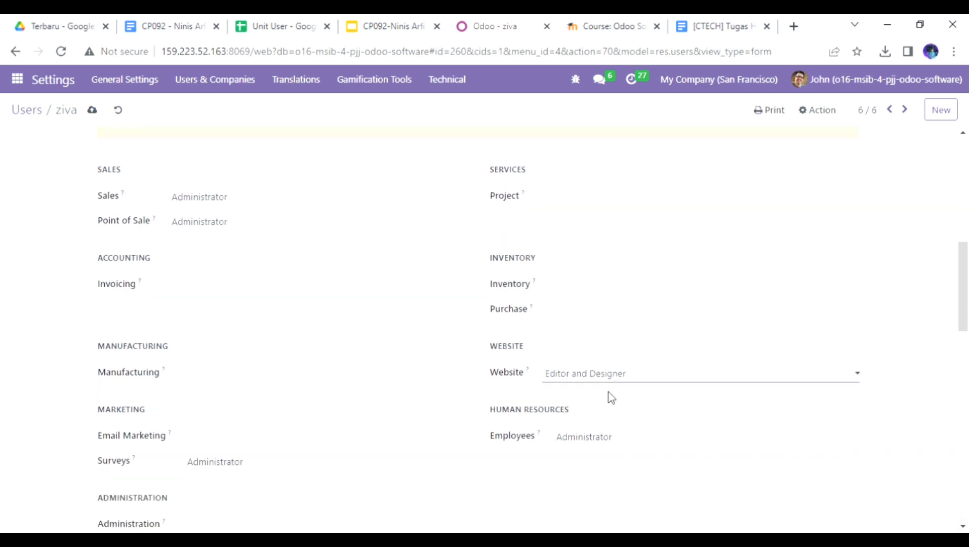
Step: Clear the sales manager's Website and Employees access rights
click(611, 398)
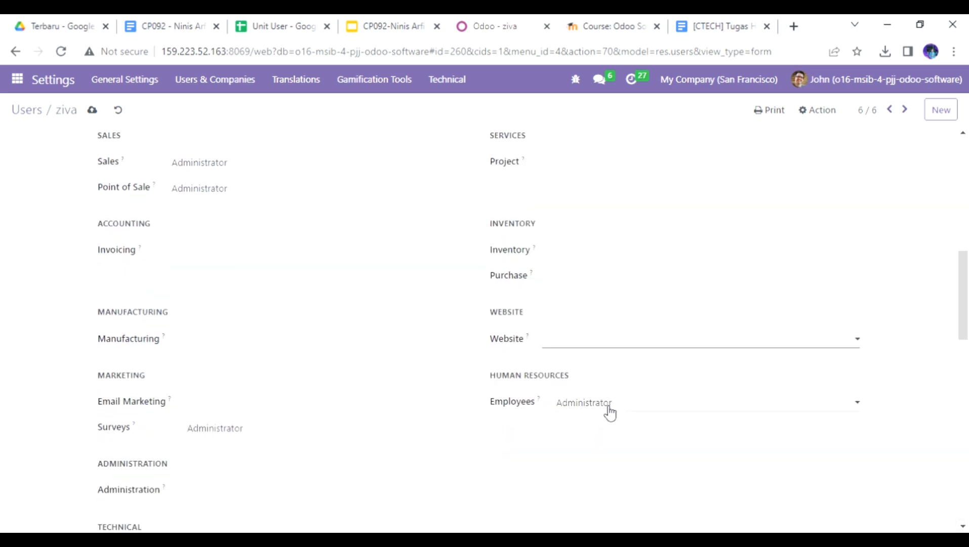
click(607, 408)
click(604, 416)
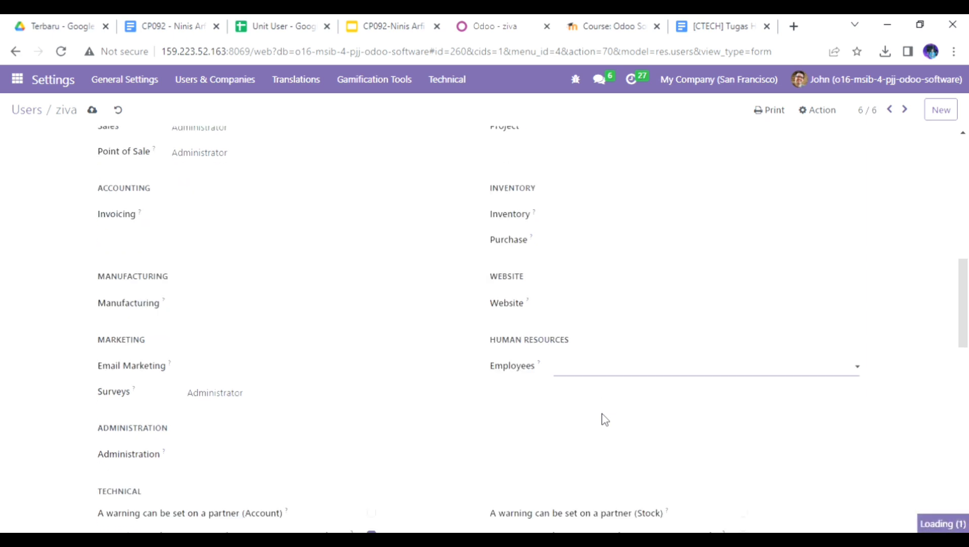
Step: Disable the Contact Creation extra right and save the sales manager's user record
scroll(604, 419, down, 8)
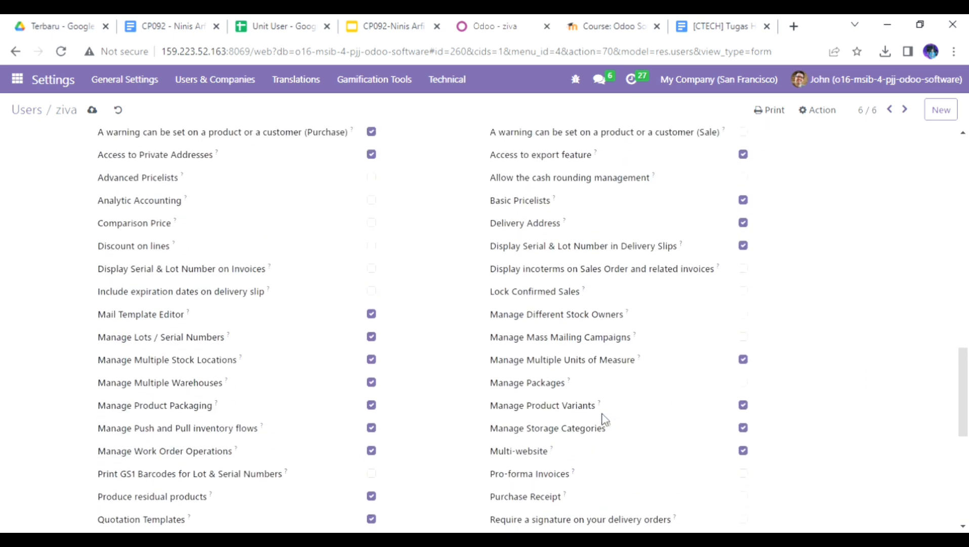
scroll(603, 419, up, 2)
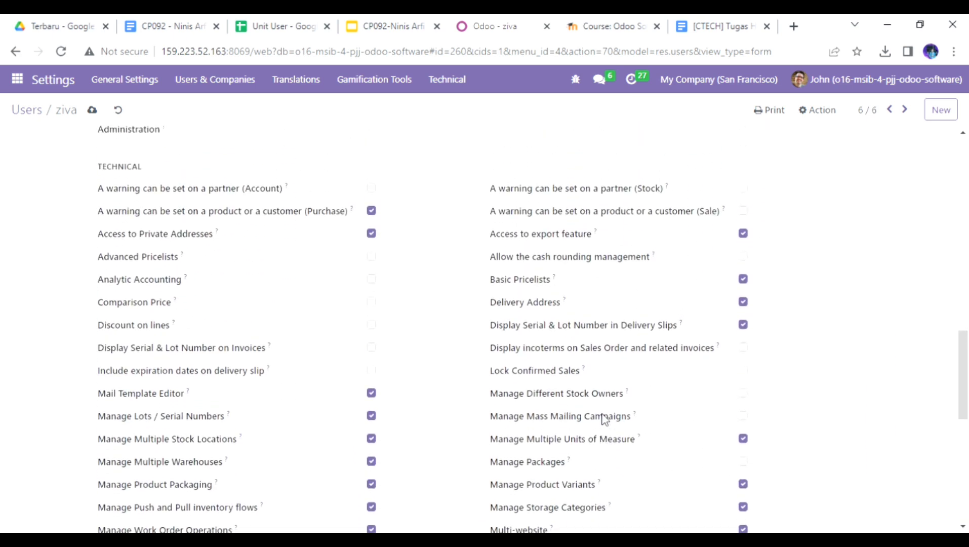
scroll(604, 419, down, 9)
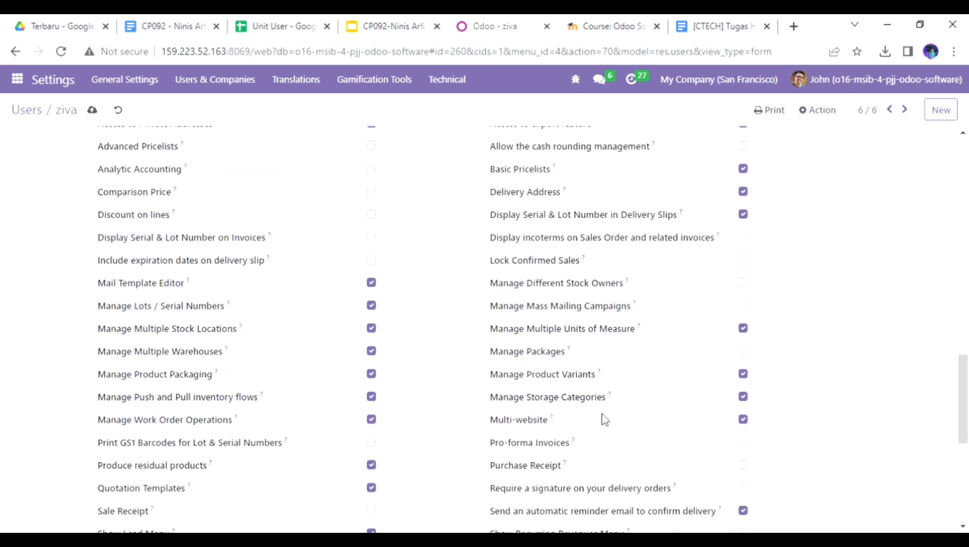
scroll(604, 419, down, 2)
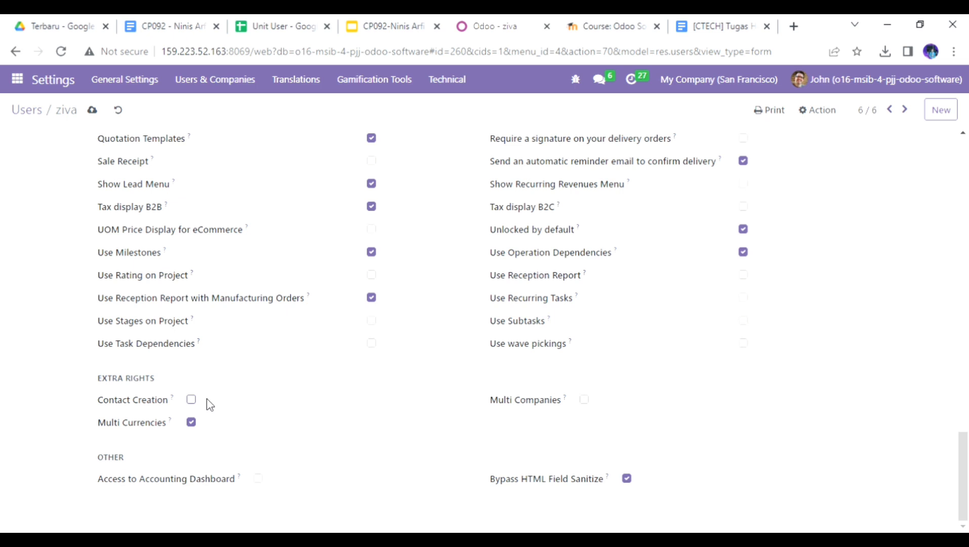
scroll(206, 398, up, 15)
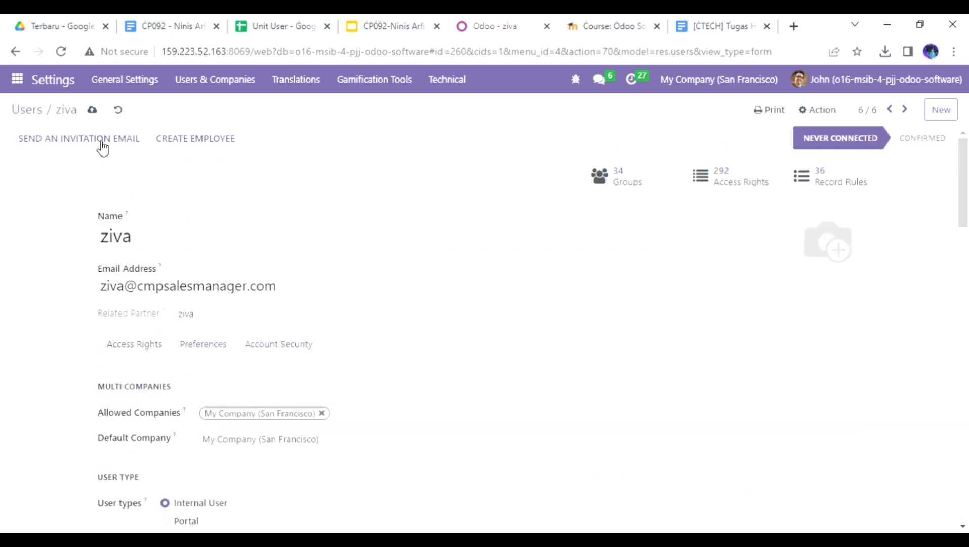
click(92, 110)
Step: Return to the user list, filter it by "cmp" and open the sales staff member's user record
click(179, 81)
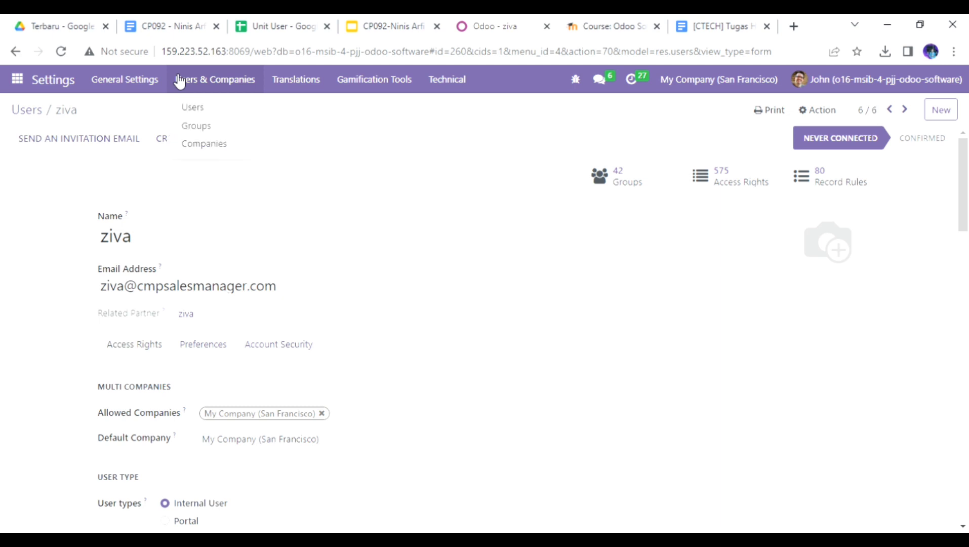
click(188, 106)
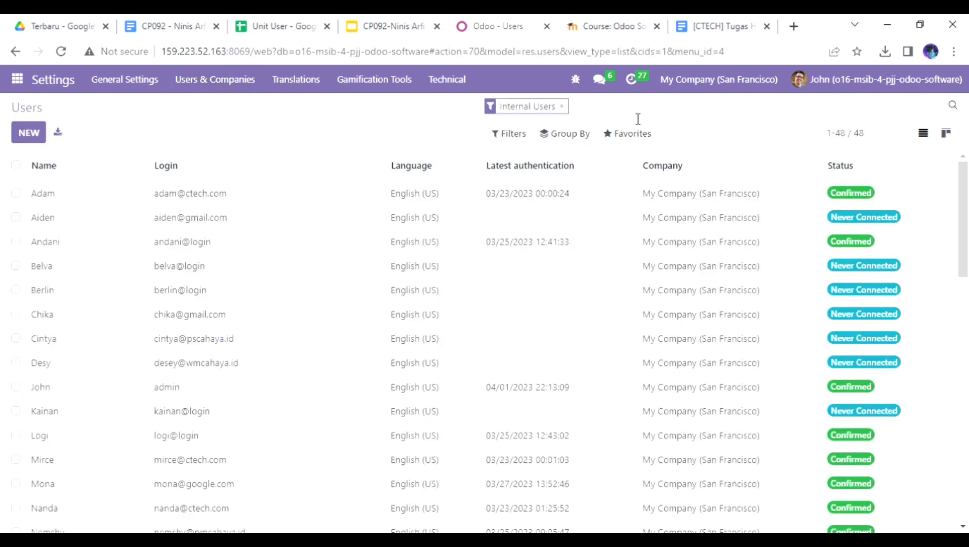
text(cmp)
key(Return)
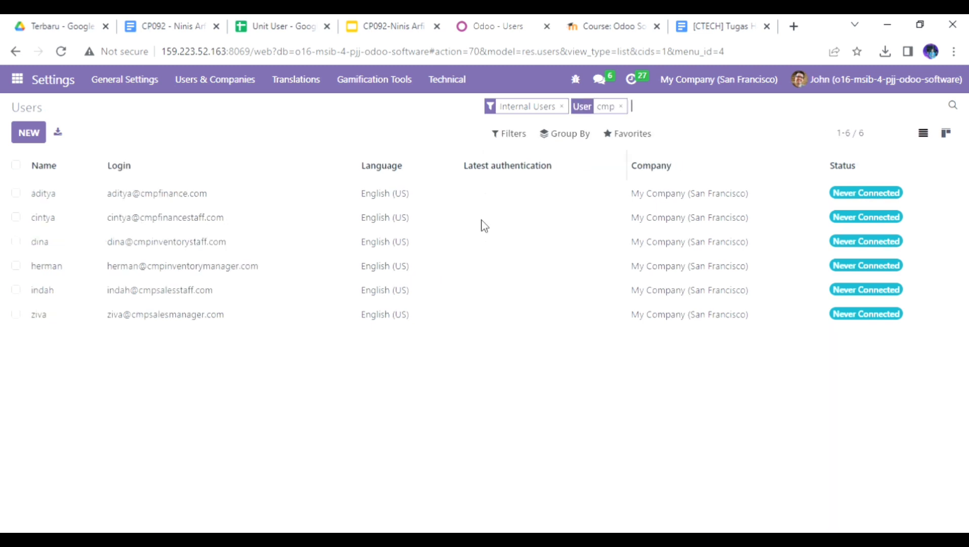
click(289, 286)
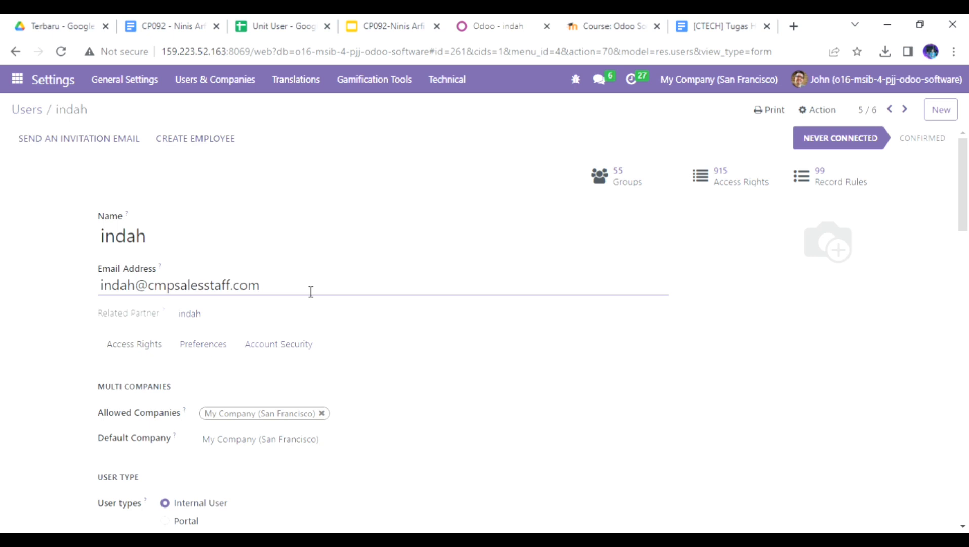
Step: Set the sales staff member's Sales access to User: All Documents and Point of Sale access to User
scroll(310, 291, down, 1)
scroll(311, 291, down, 10)
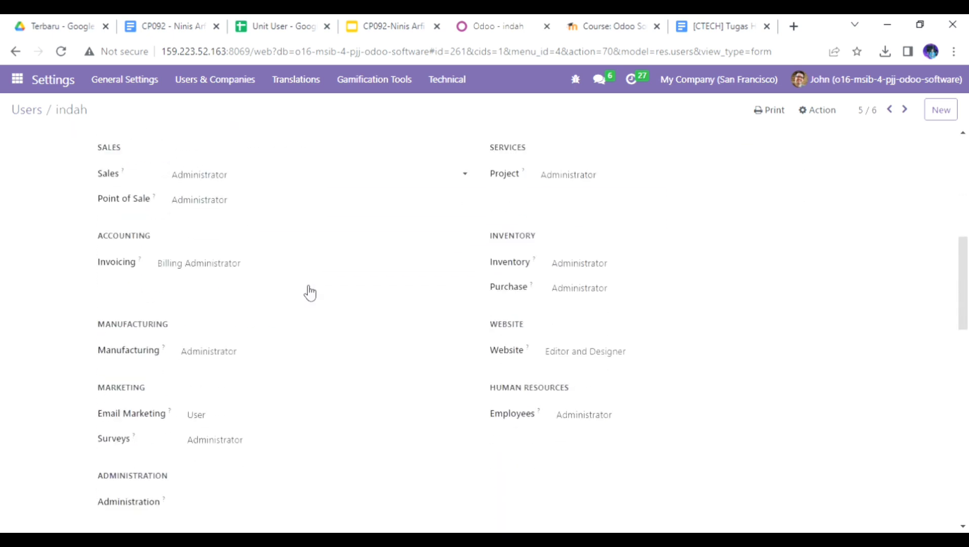
scroll(307, 292, up, 1)
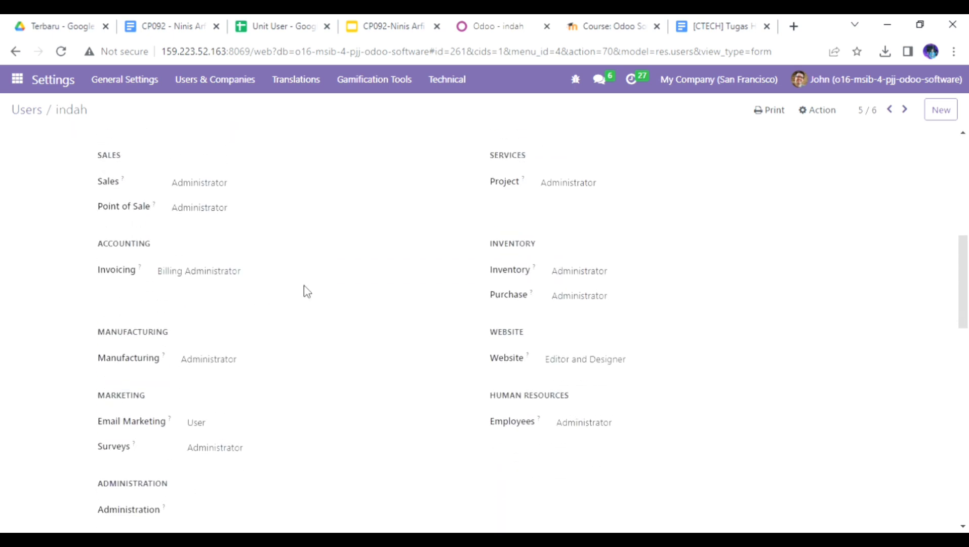
scroll(307, 291, up, 1)
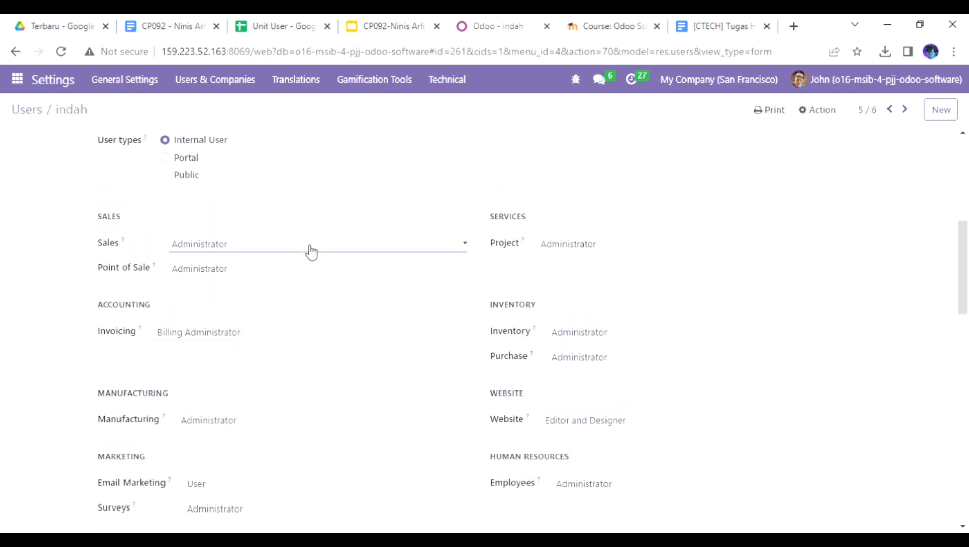
click(290, 287)
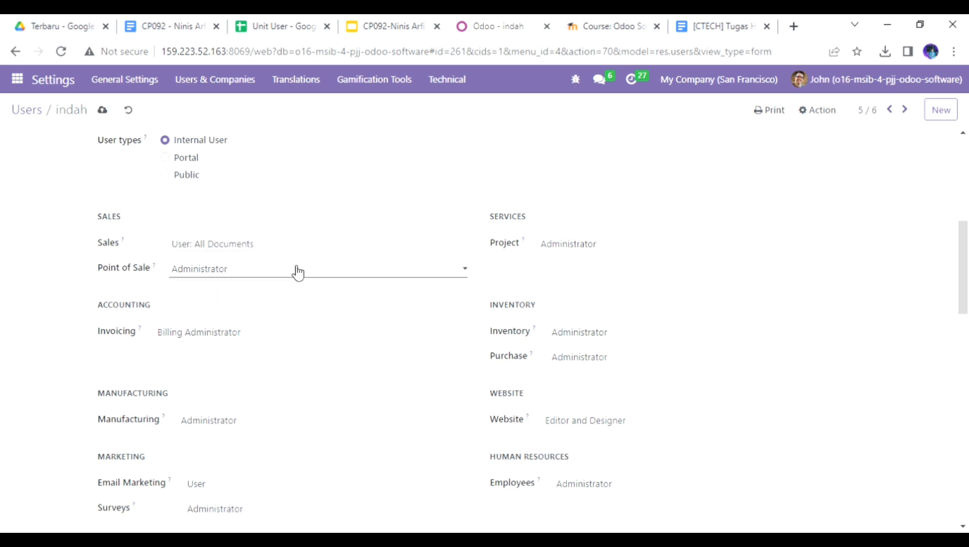
click(297, 272)
click(285, 291)
Step: Clear the sales staff member's Invoicing, Manufacturing, Email Marketing and Surveys access rights
click(270, 342)
click(261, 353)
scroll(261, 352, down, 2)
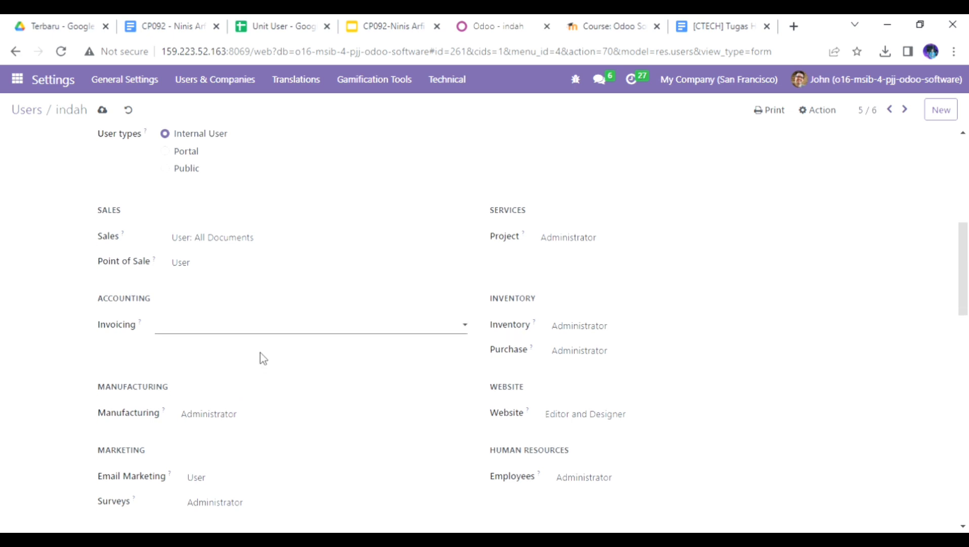
click(270, 339)
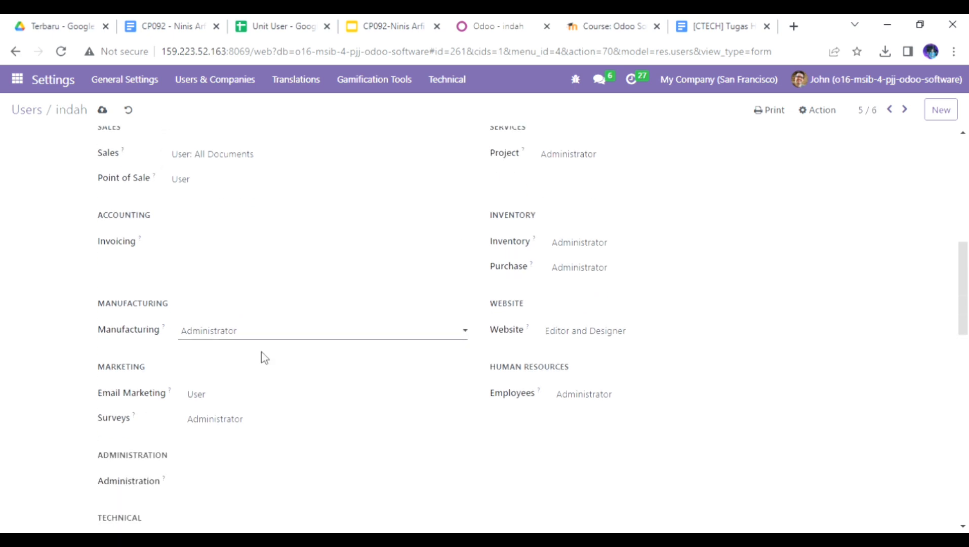
click(262, 357)
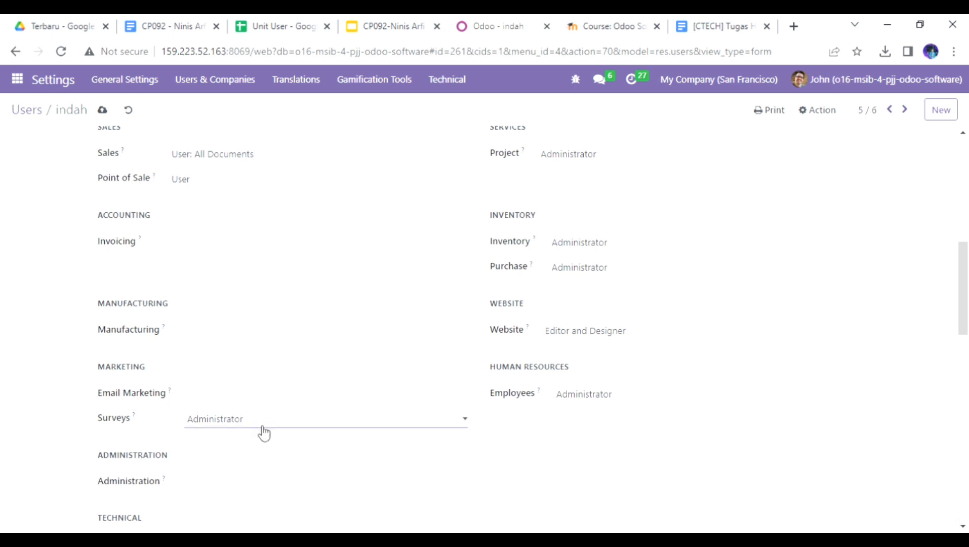
click(255, 434)
Step: Clear the sales staff member's Project, Inventory, Purchase, Website and Employees access rights
scroll(540, 309, up, 2)
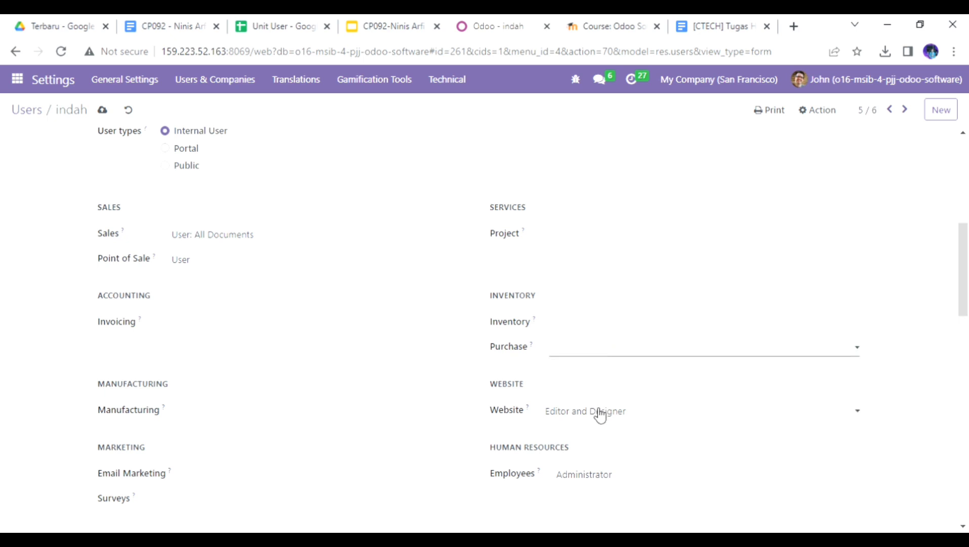
scroll(590, 429, down, 2)
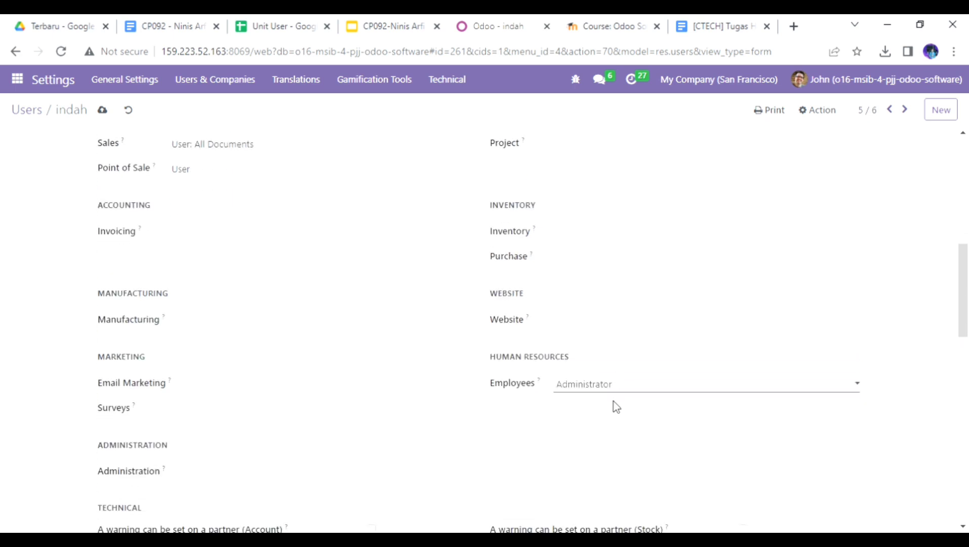
scroll(577, 448, down, 5)
Step: Disable the Contact Creation extra right and save the sales staff member's user record
scroll(577, 449, down, 13)
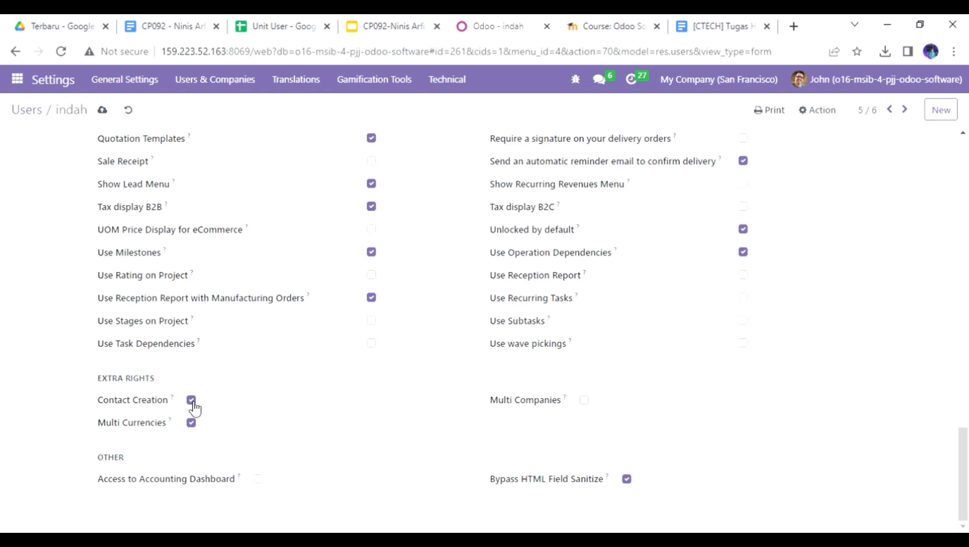
scroll(373, 305, up, 18)
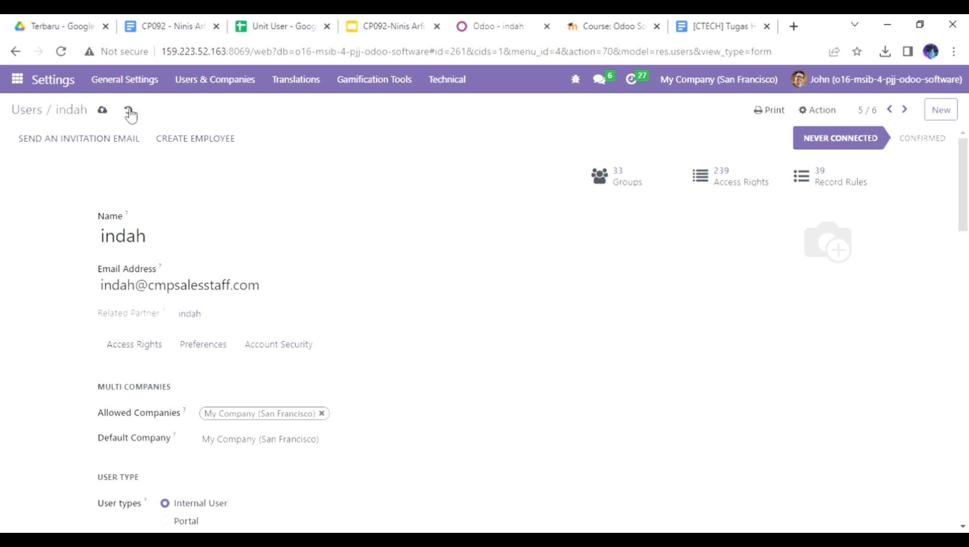
click(102, 110)
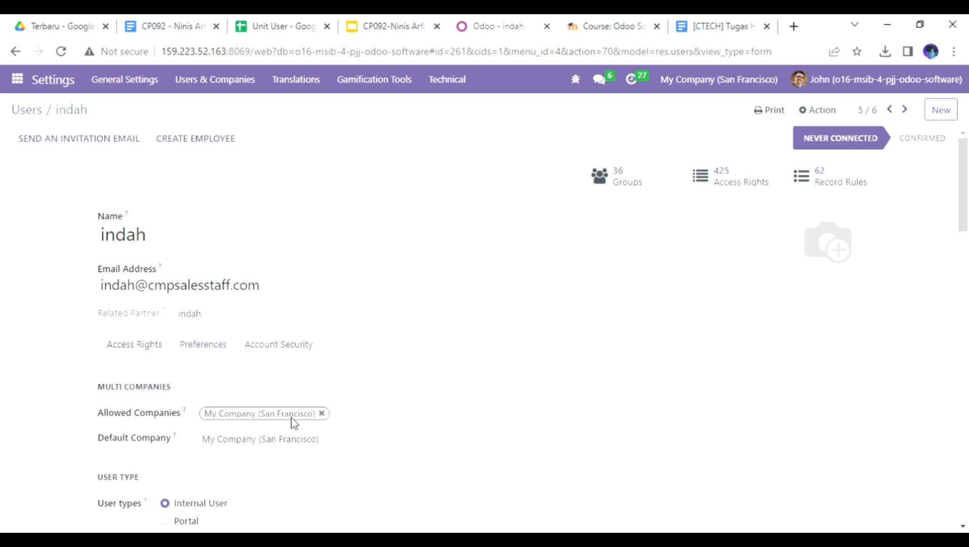
Step: Review the sales staff member's saved application, technical and extra access rights
scroll(291, 417, down, 5)
scroll(292, 417, down, 3)
scroll(291, 421, up, 2)
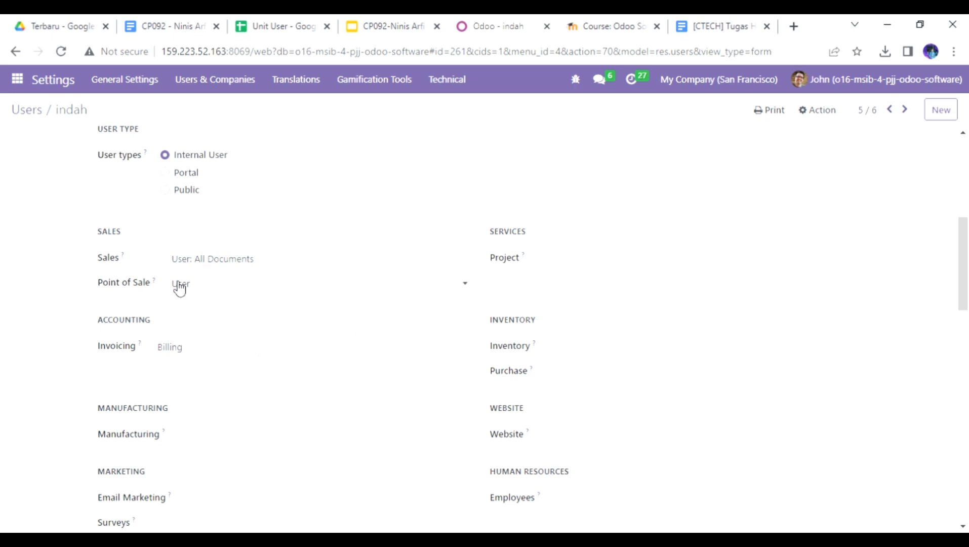
scroll(179, 287, down, 15)
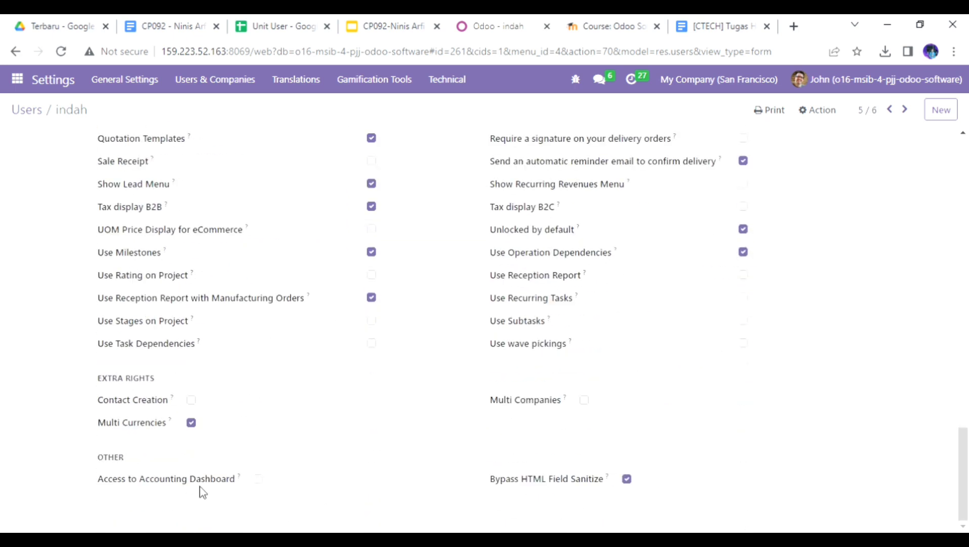
scroll(200, 447, up, 15)
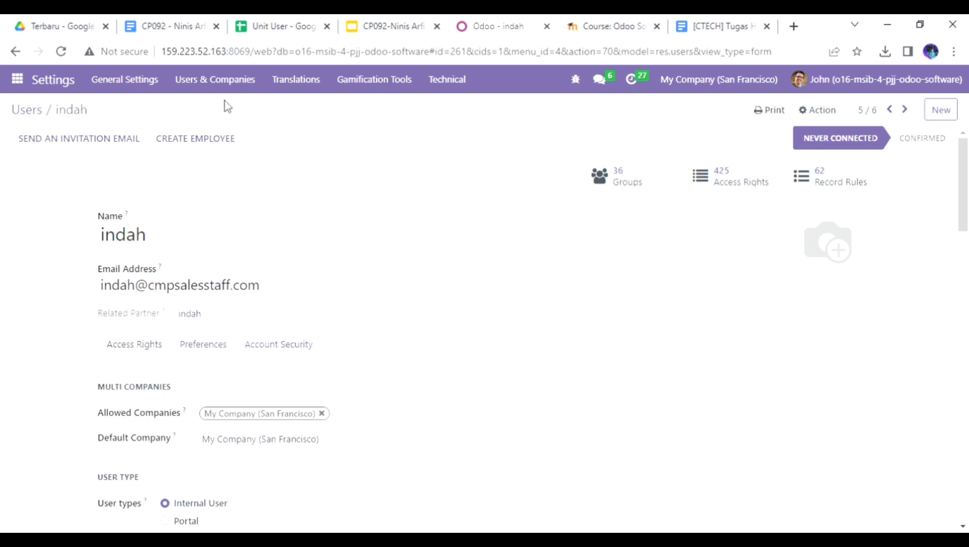
Step: Open the list of user groups and search it for groups matching "sales"
click(222, 87)
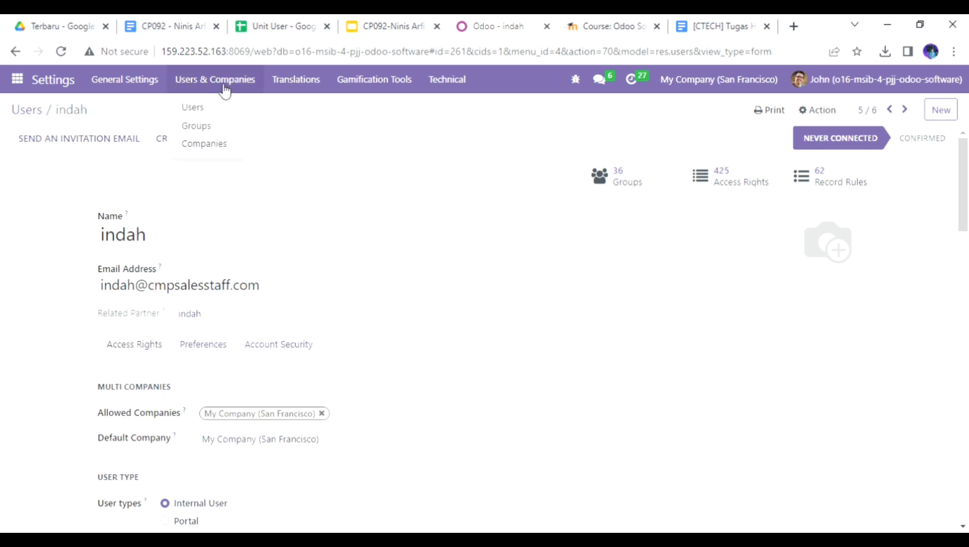
click(221, 135)
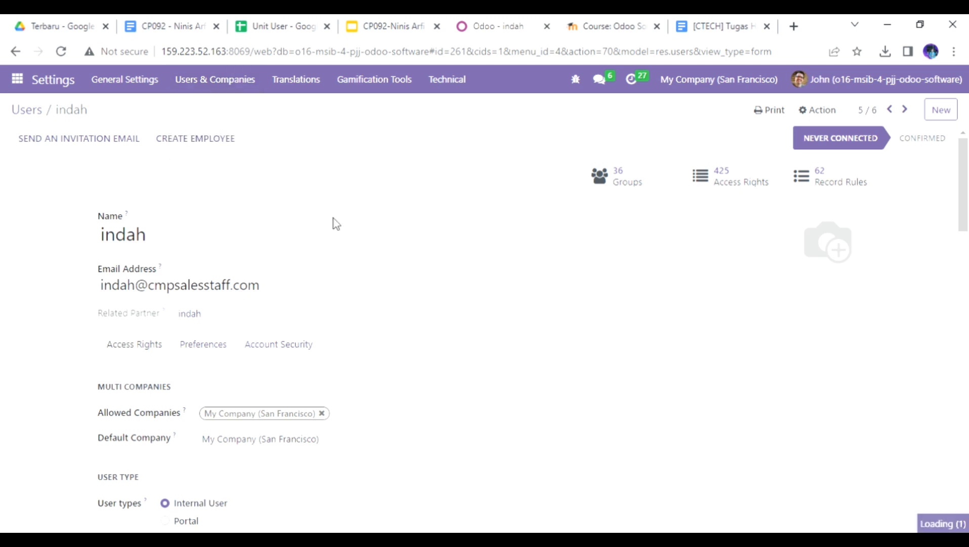
scroll(315, 425, down, 15)
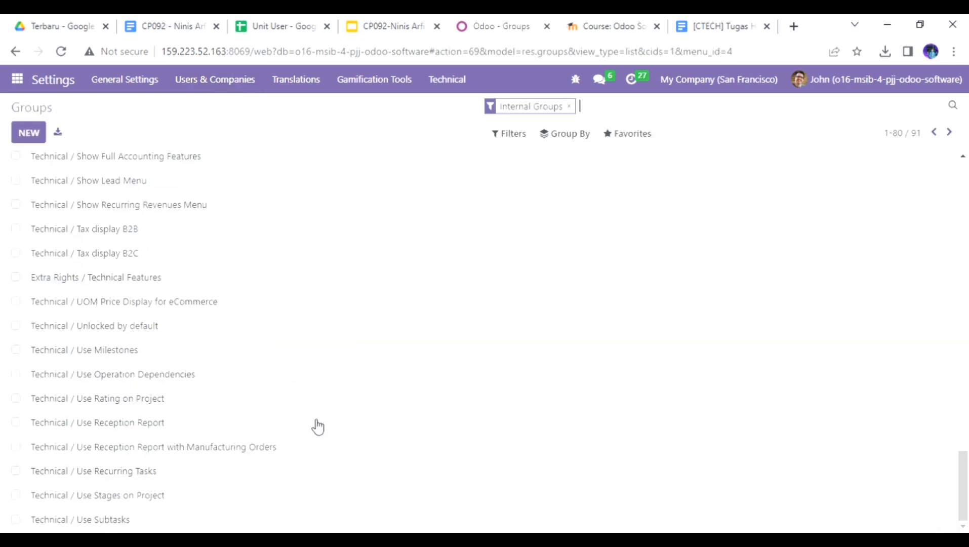
scroll(315, 425, up, 15)
text(sa;)
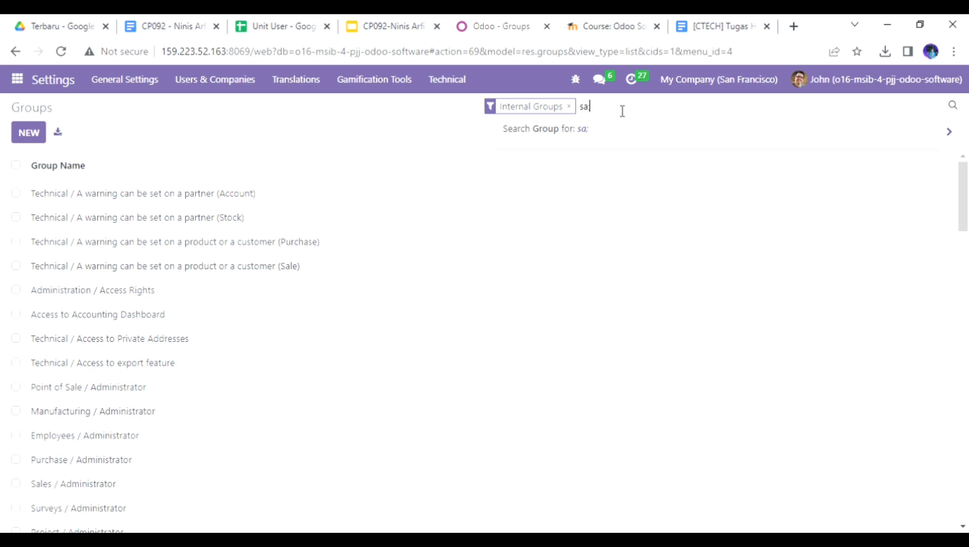
text(les)
key(Return)
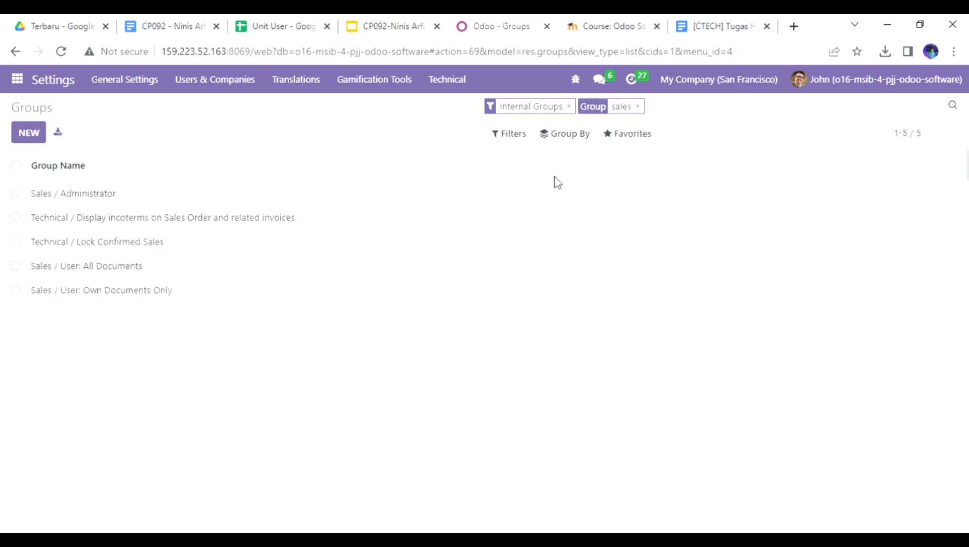
Step: Open the Sales / Administrator group and review the users assigned to it
click(559, 191)
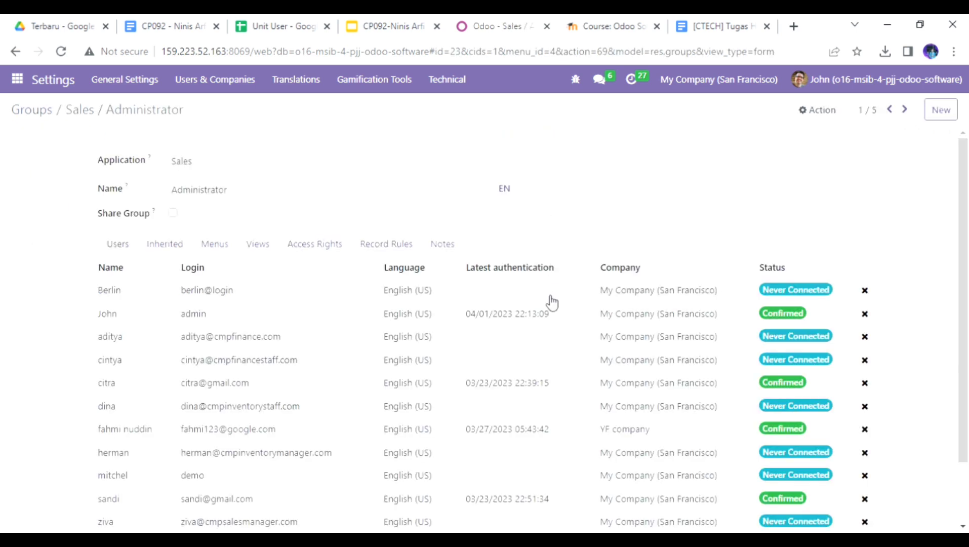
scroll(551, 302, down, 1)
scroll(552, 302, down, 3)
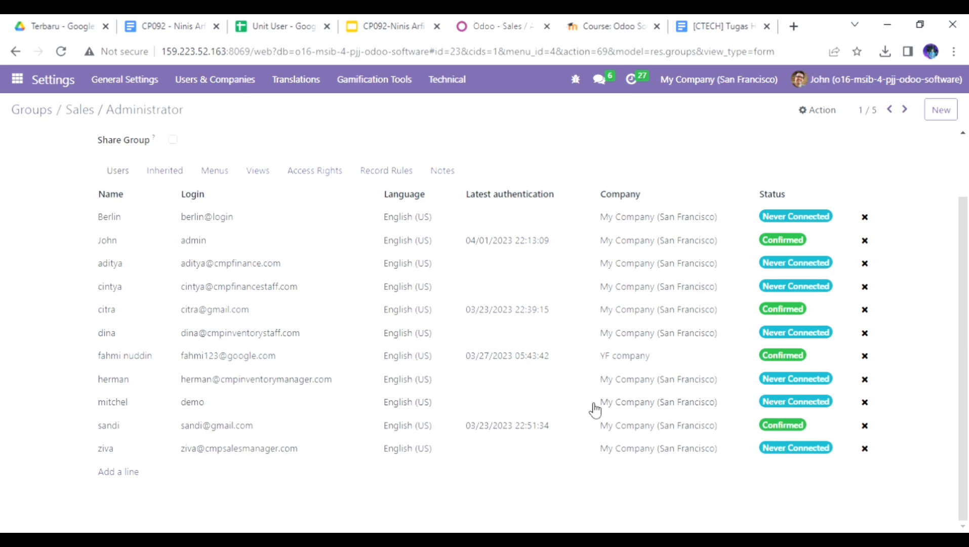
scroll(148, 248, up, 2)
Step: Review the inherited groups and the accessible menus of the Sales / Administrator group
click(149, 245)
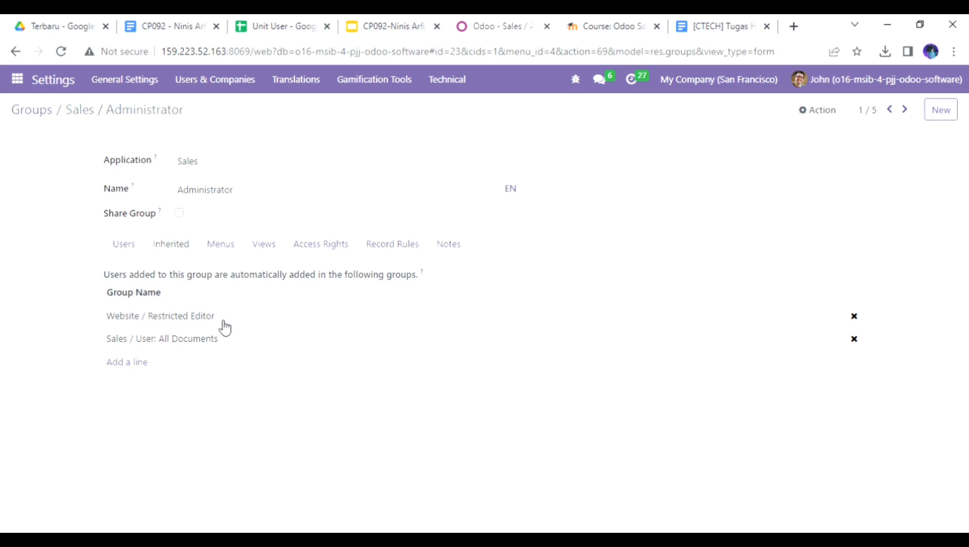
click(221, 247)
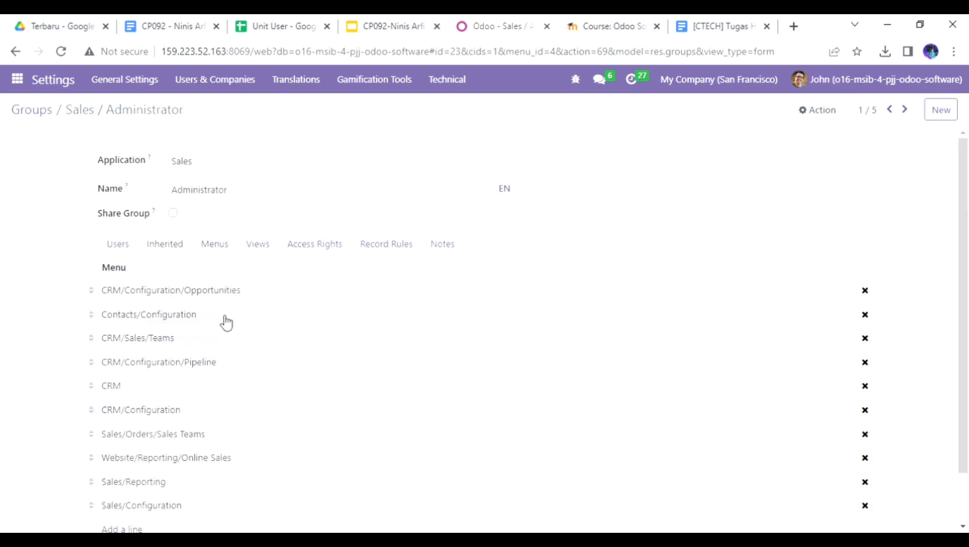
scroll(216, 482, down, 2)
scroll(212, 482, up, 2)
Step: Examine the Sales / Administrator group's read, write, create and delete access rights per model, its record rules and its notes
click(308, 248)
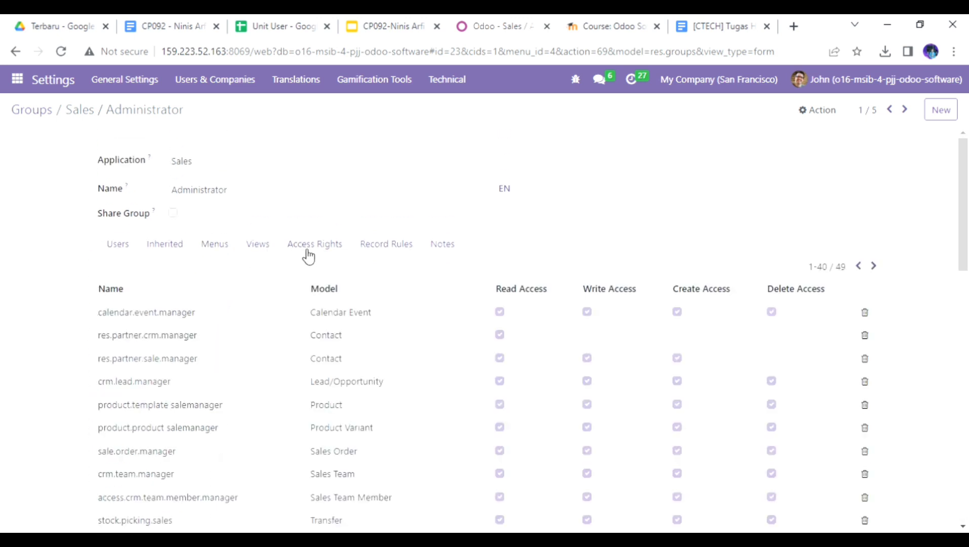
scroll(420, 419, down, 2)
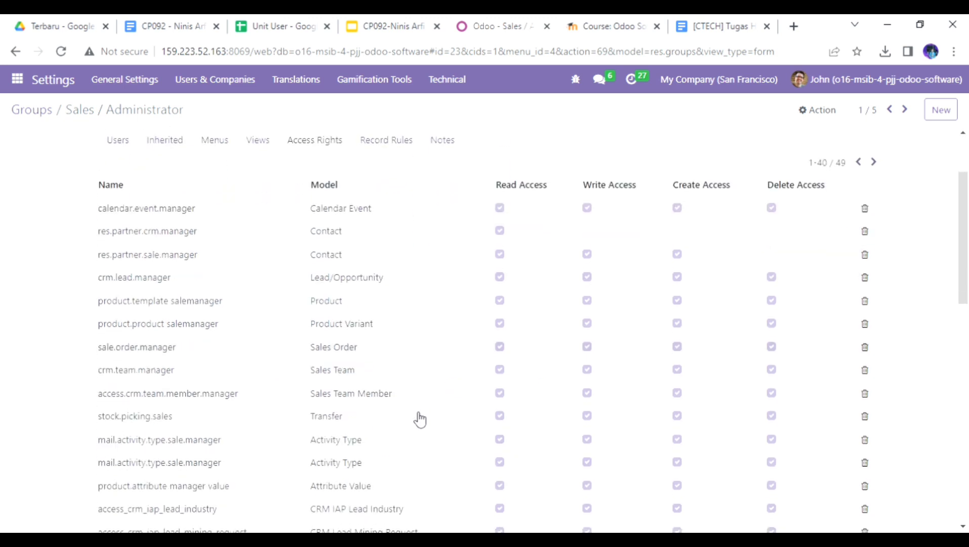
scroll(420, 408, up, 2)
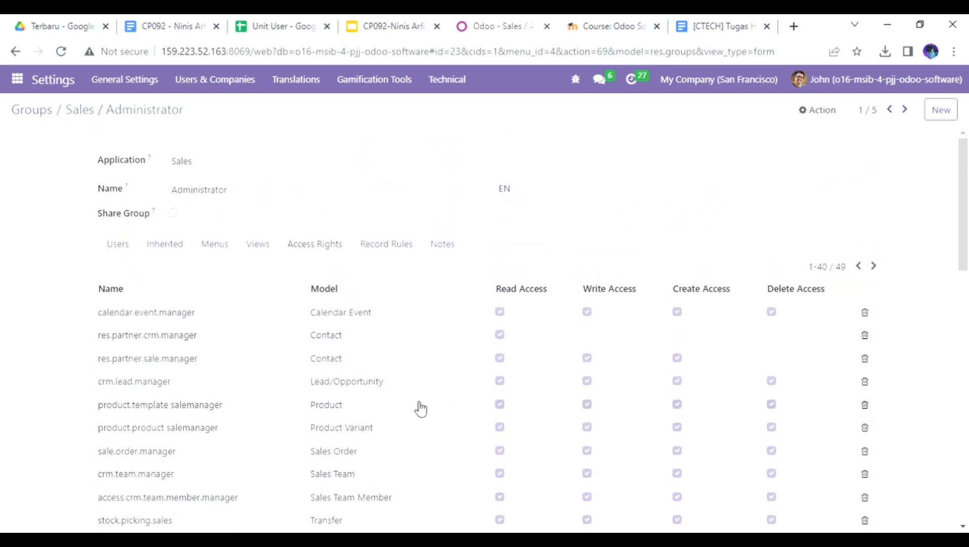
scroll(420, 408, down, 7)
scroll(419, 408, up, 7)
scroll(420, 408, down, 3)
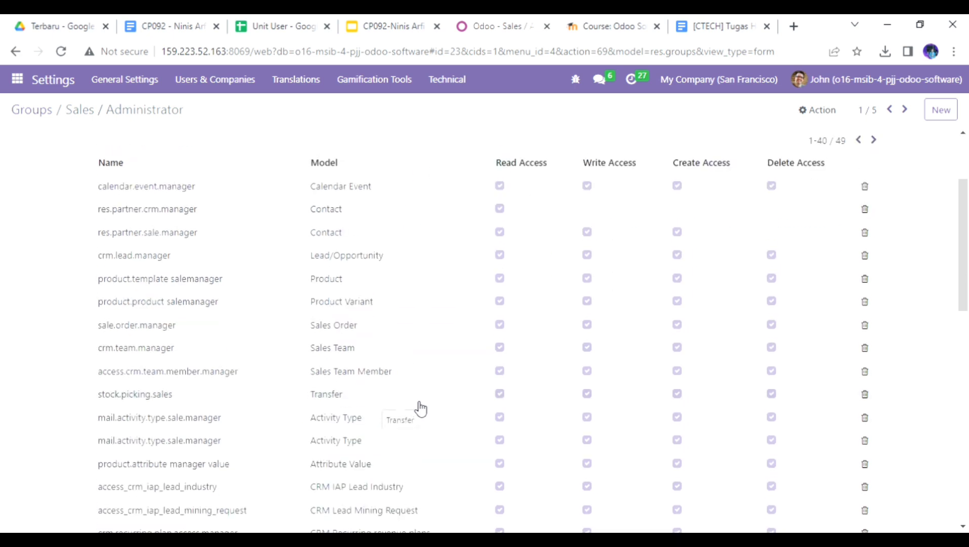
scroll(419, 408, up, 3)
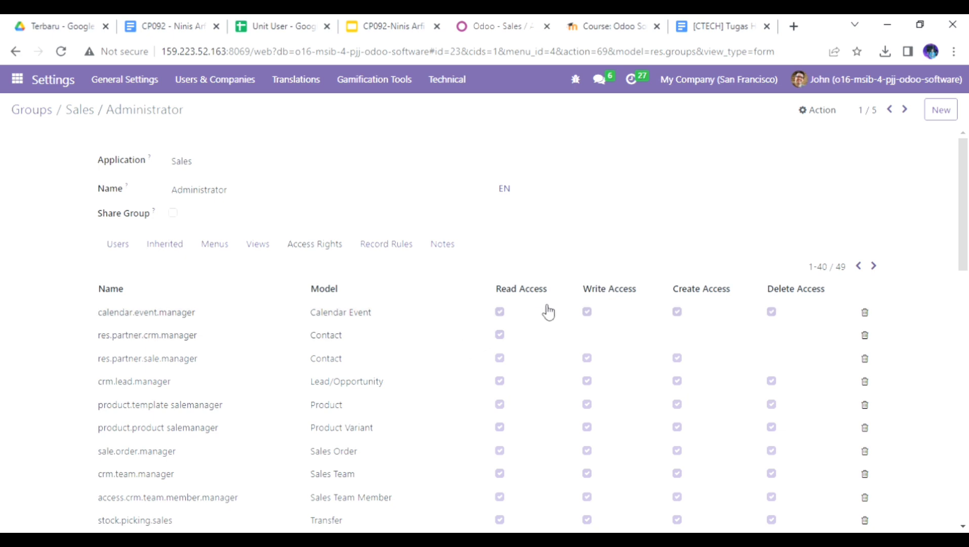
click(408, 251)
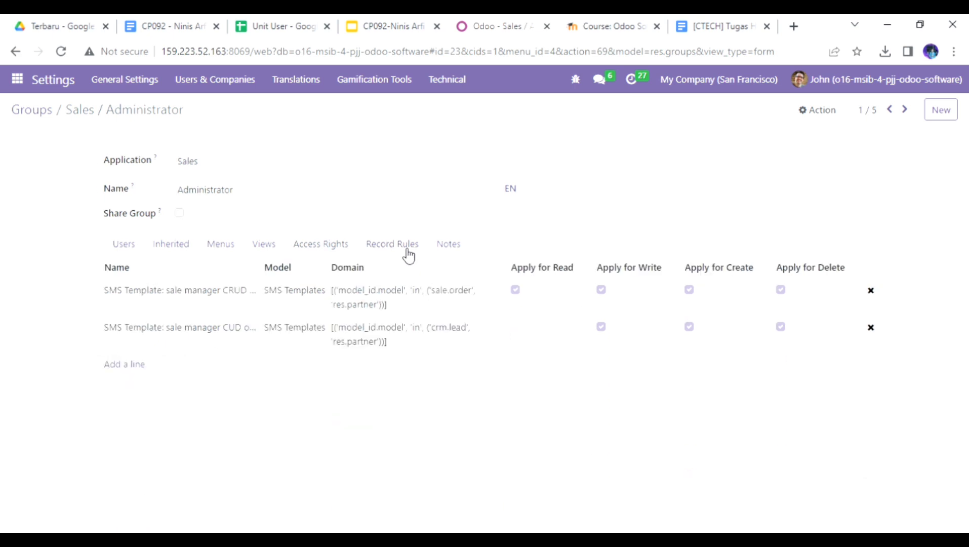
click(444, 249)
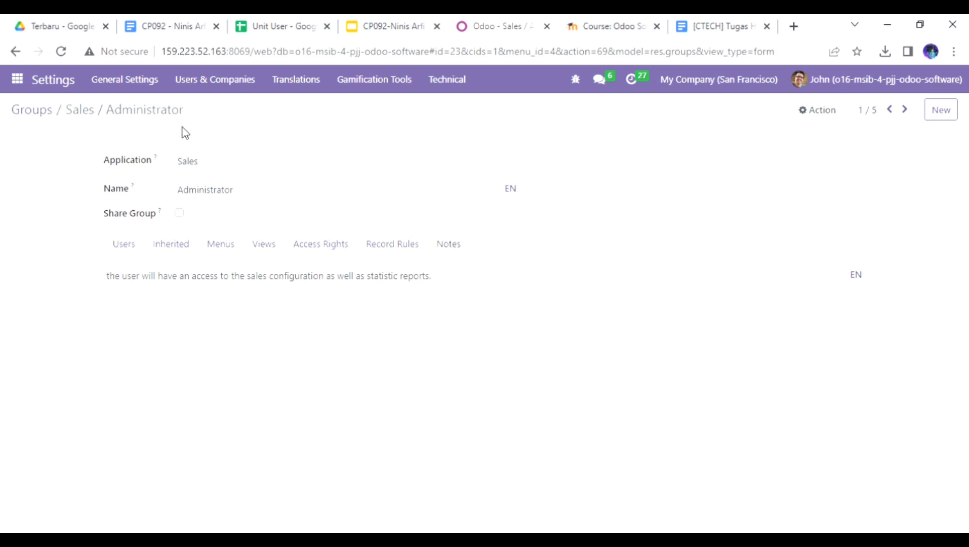
Step: Switch to the Sales application and look over the entries available for products and orders
click(21, 84)
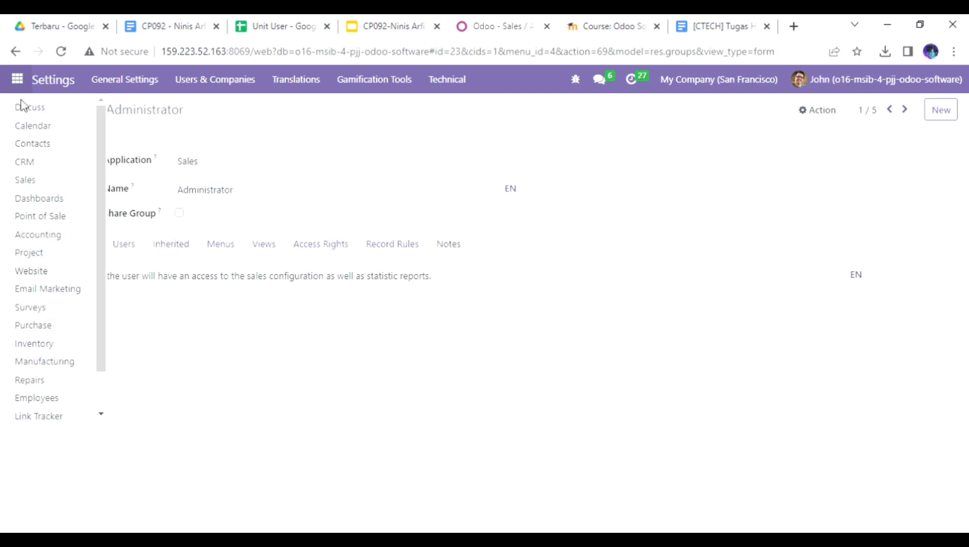
click(39, 187)
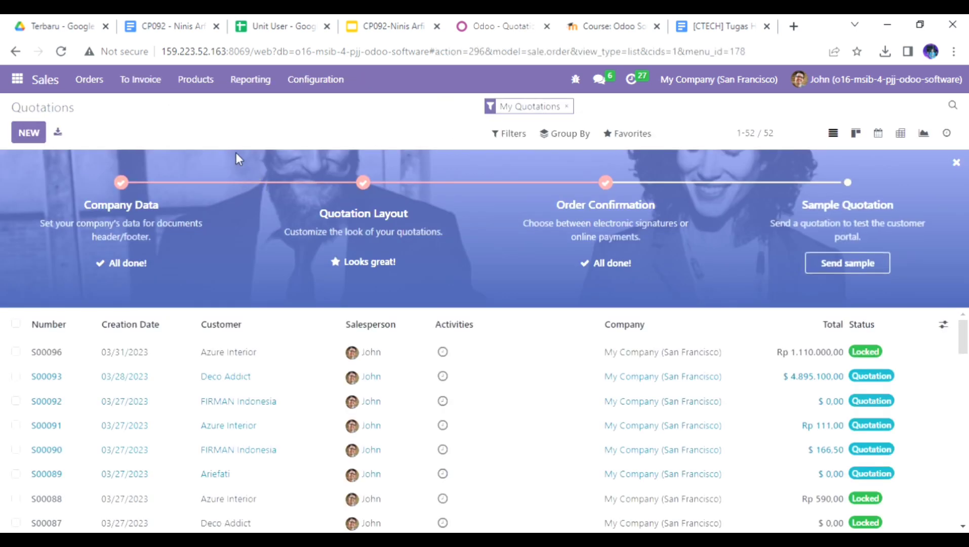
click(193, 86)
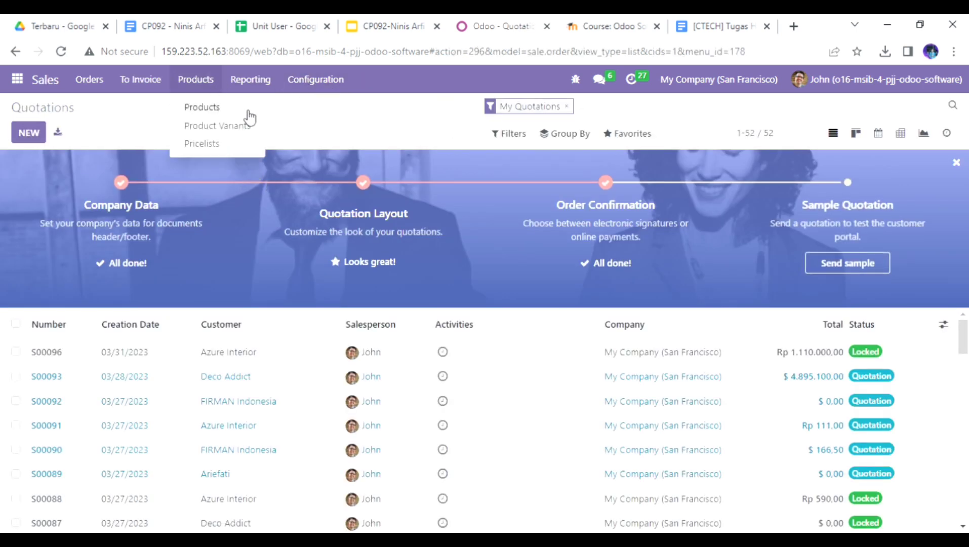
click(93, 90)
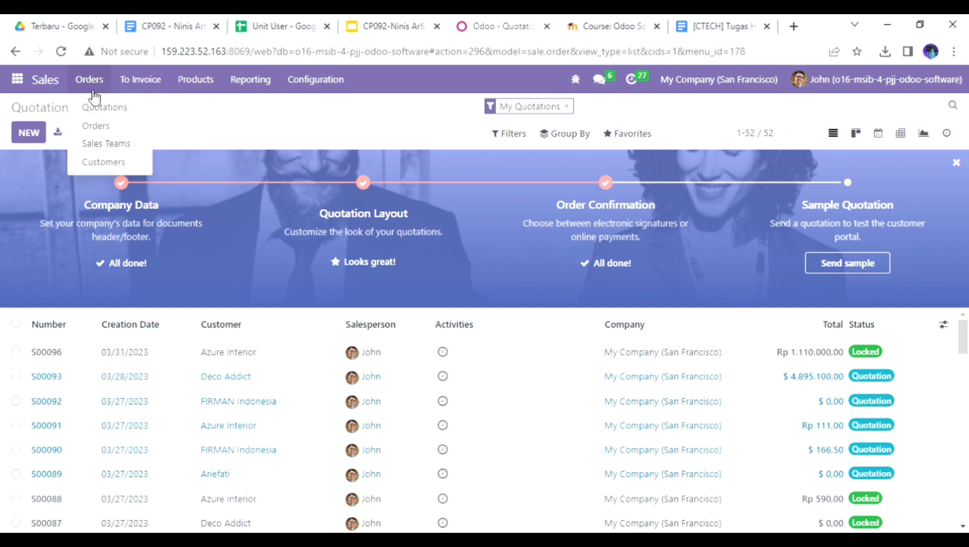
click(251, 121)
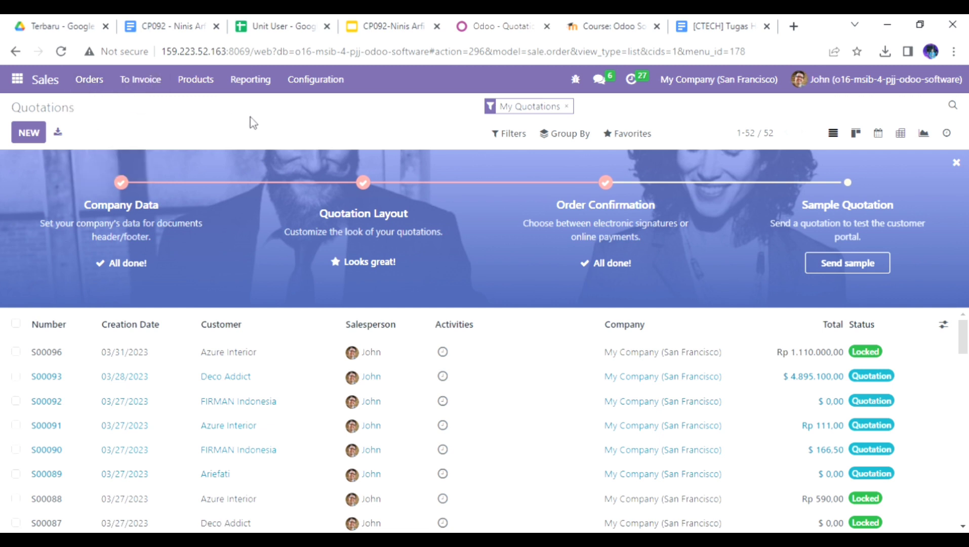